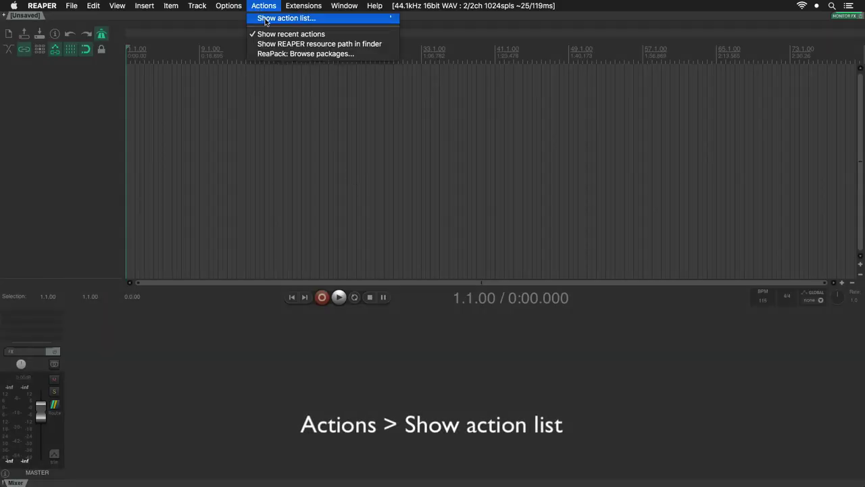
Filter the action list for 'nabla loop' and delete all ten Nabla Looper scripts.
{"action": "left_click", "coordinate": [264, 19]}
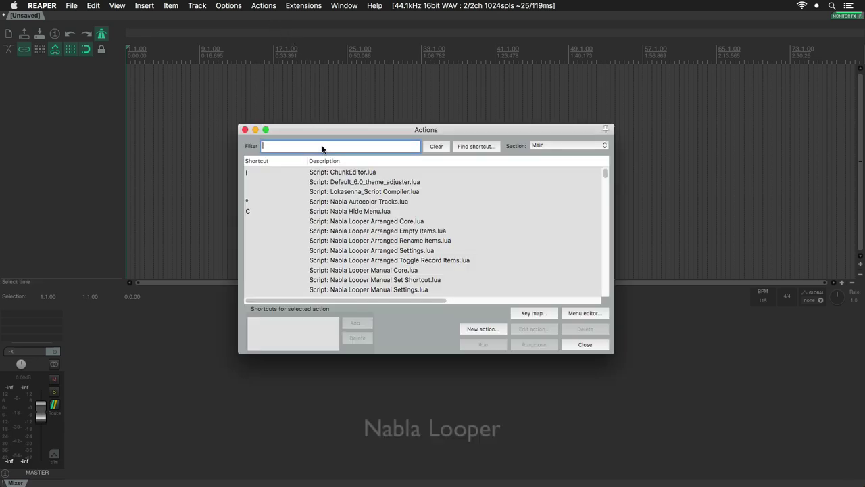
{"action": "type", "text": "nabla loo"}
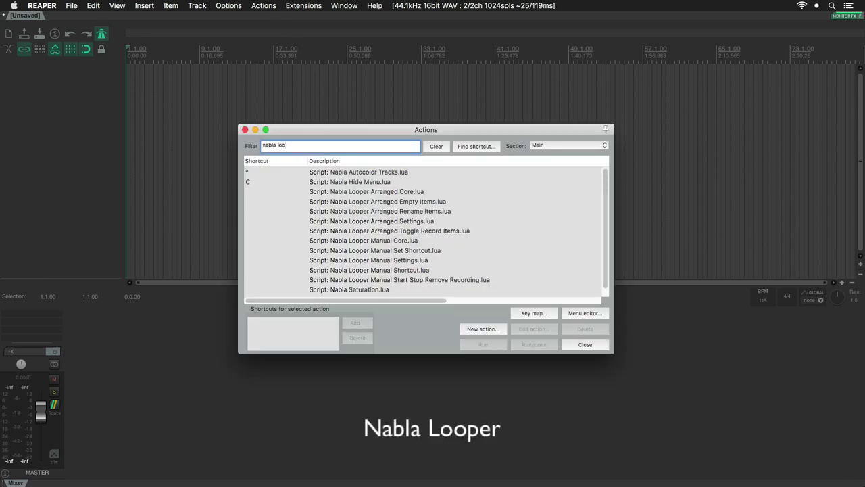
{"action": "type", "text": "per"}
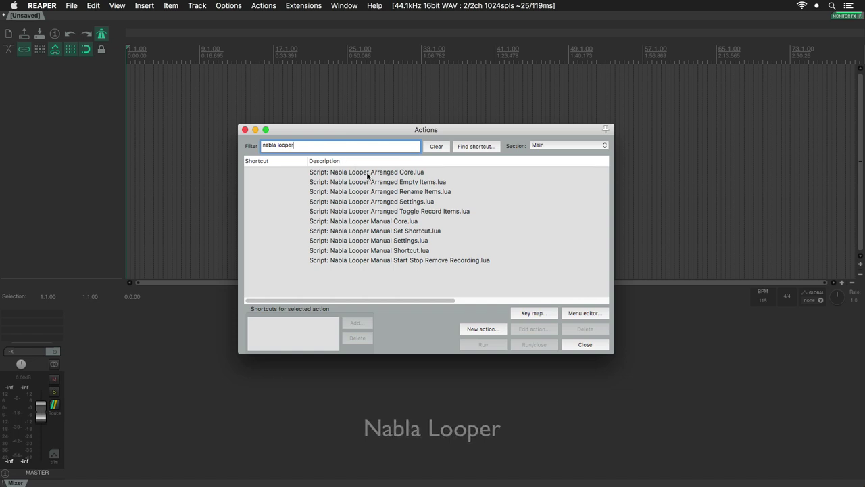
{"action": "left_click", "coordinate": [368, 174]}
{"action": "left_click", "coordinate": [376, 263], "text": "shift"}
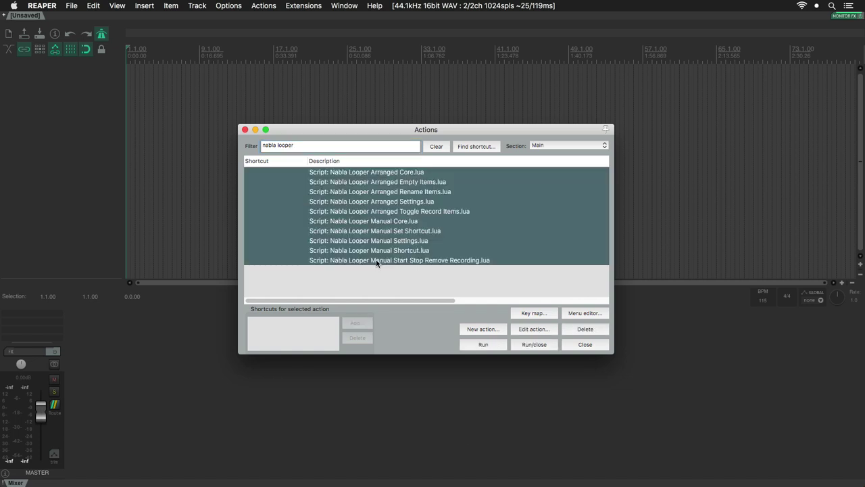
{"action": "left_click", "coordinate": [576, 329]}
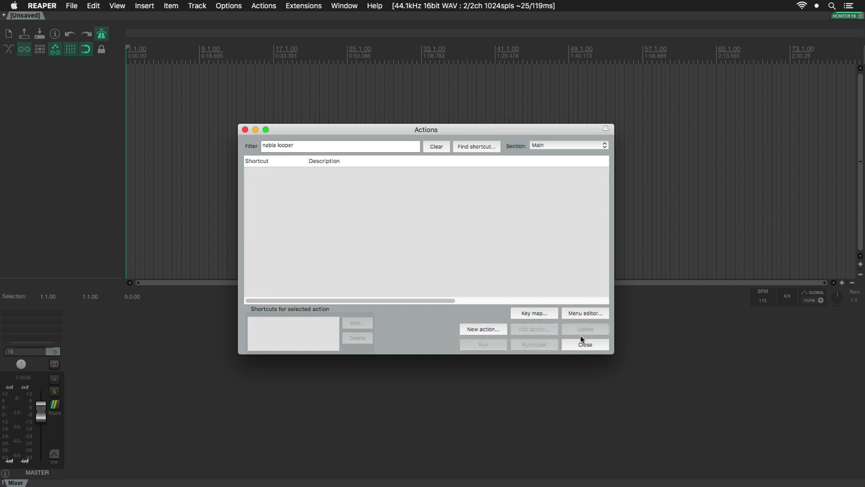
Close the action list and open the Scripts folder in REAPER's resource path in Finder.
{"action": "left_click", "coordinate": [585, 345]}
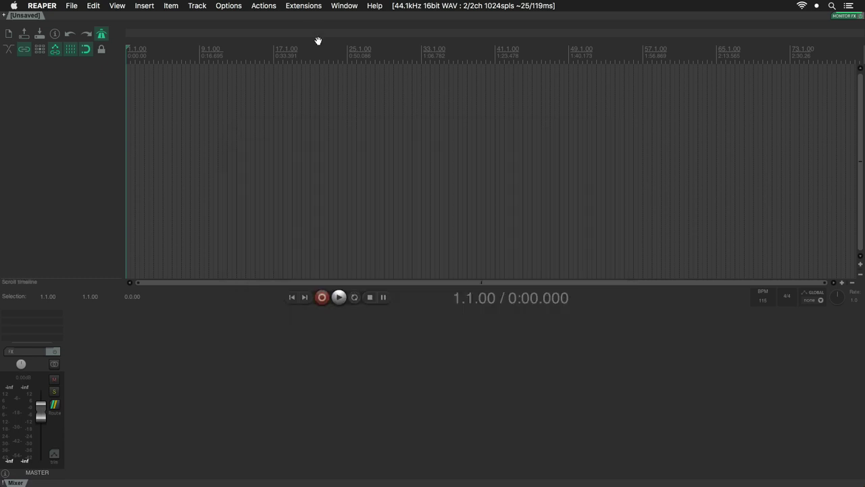
{"action": "left_click", "coordinate": [228, 6]}
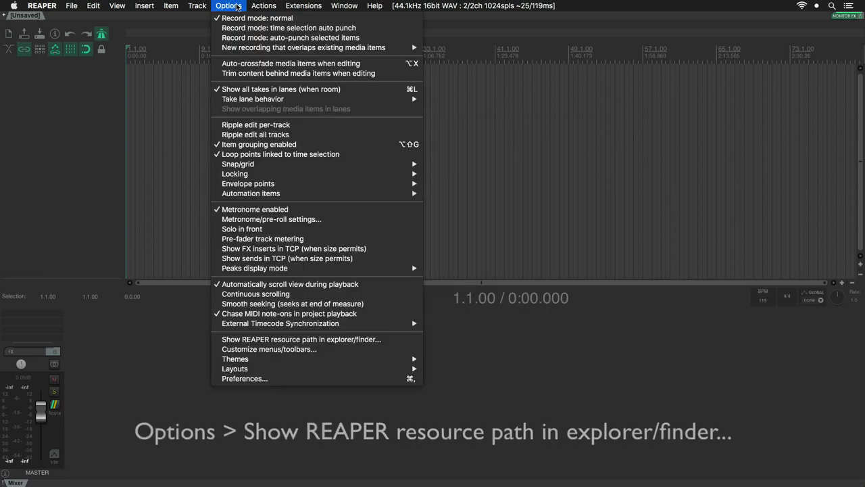
{"action": "left_click", "coordinate": [227, 340]}
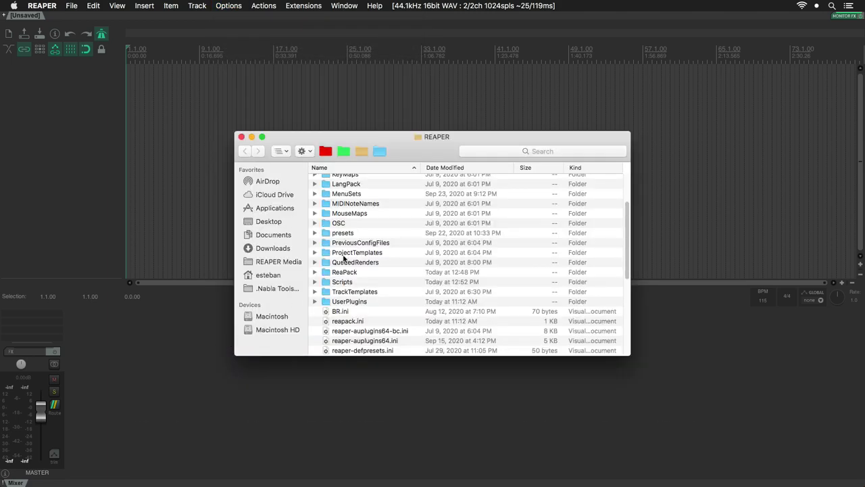
{"action": "scroll", "coordinate": [344, 263], "scroll_direction": "down", "scroll_amount": 2}
{"action": "left_click", "coordinate": [356, 256]}
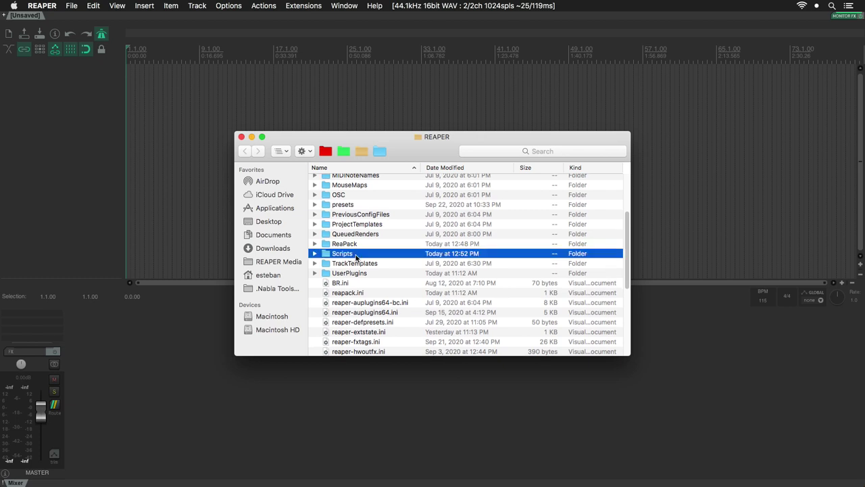
{"action": "double_click", "coordinate": [356, 256]}
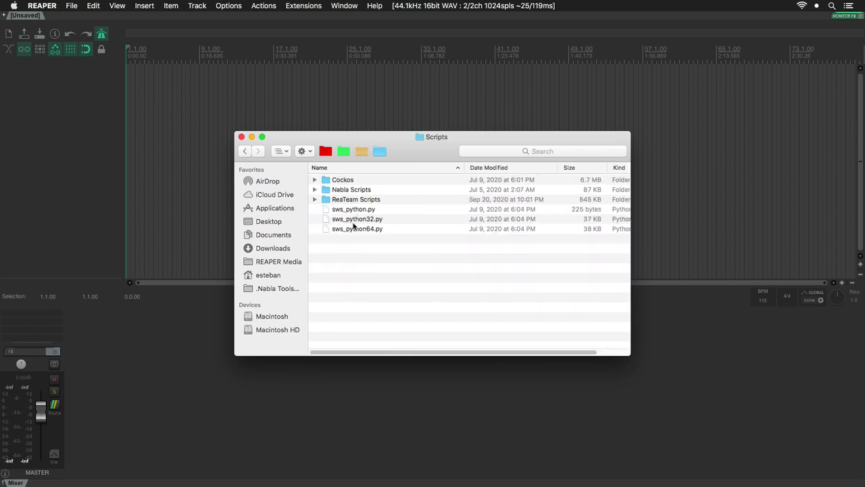
Move the Nabla Scripts folder to the Trash and close the Scripts window.
{"action": "left_click", "coordinate": [353, 191]}
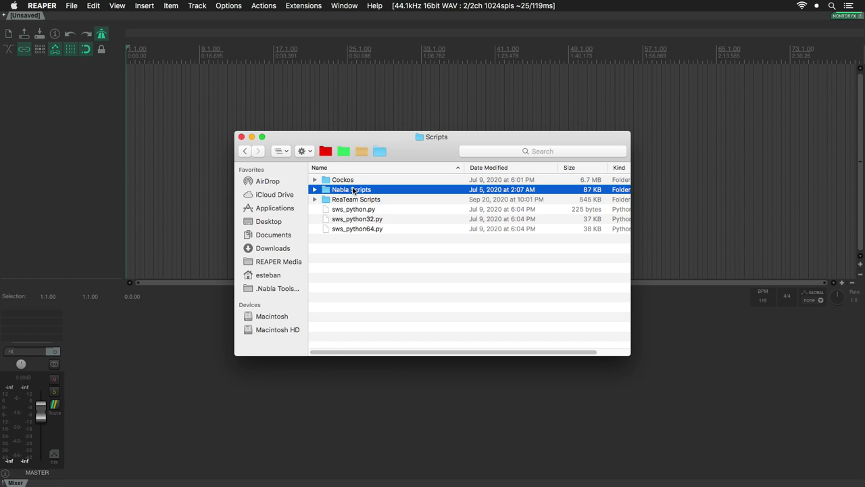
{"action": "right_click", "coordinate": [354, 190]}
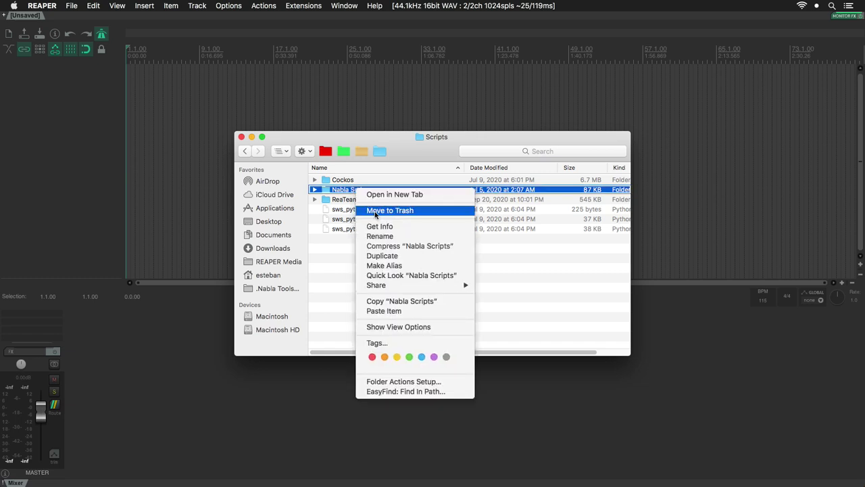
{"action": "left_click", "coordinate": [374, 211]}
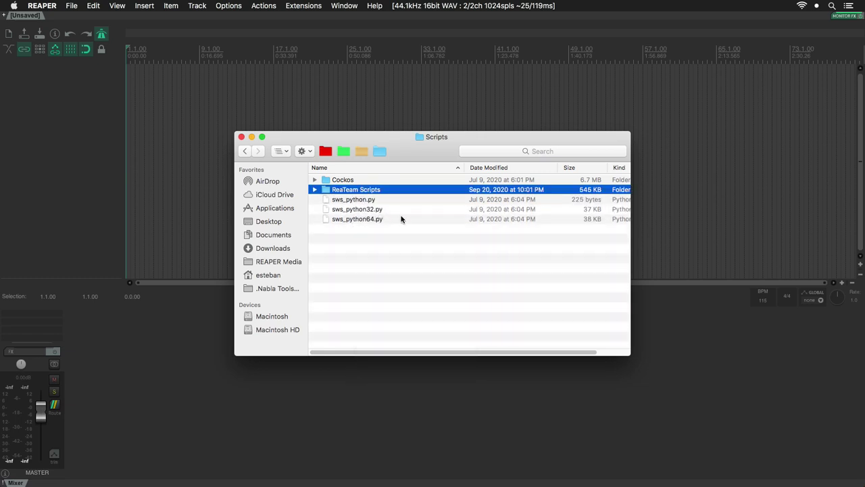
{"action": "left_click", "coordinate": [242, 138]}
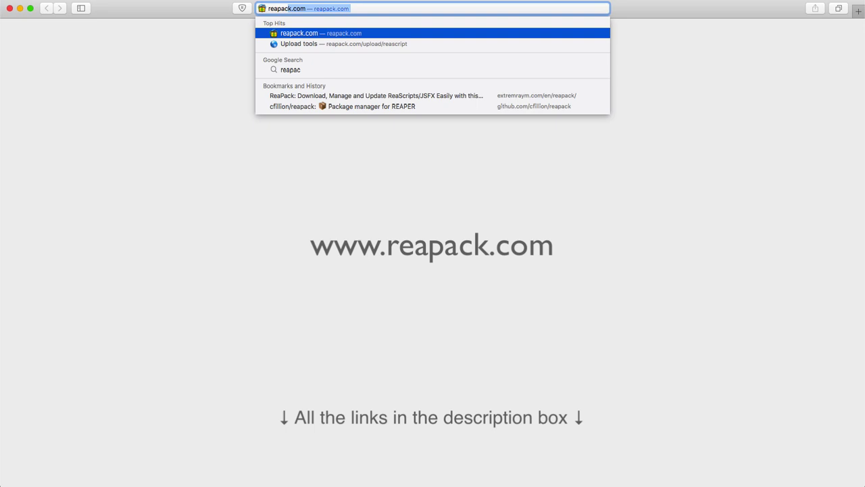
Load reapack.com and then sws-extension.org in Safari, scrolling down the SWS page.
{"action": "type", "text": "k.com"}
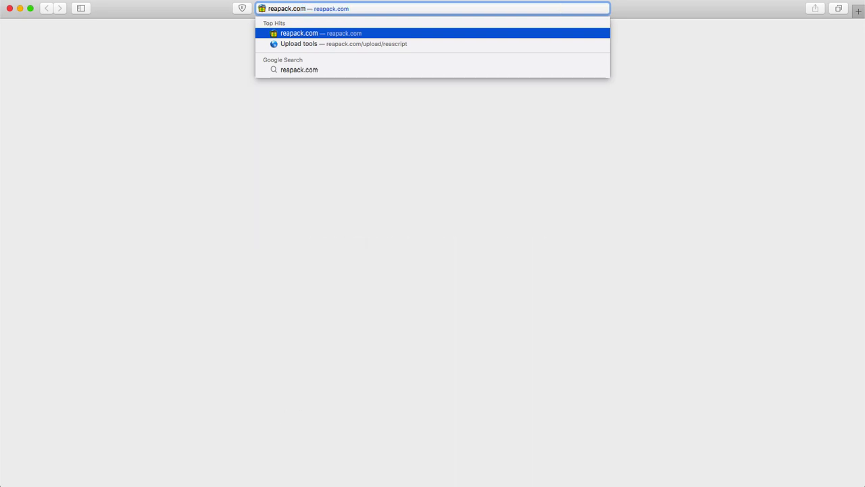
{"action": "key", "text": "Return"}
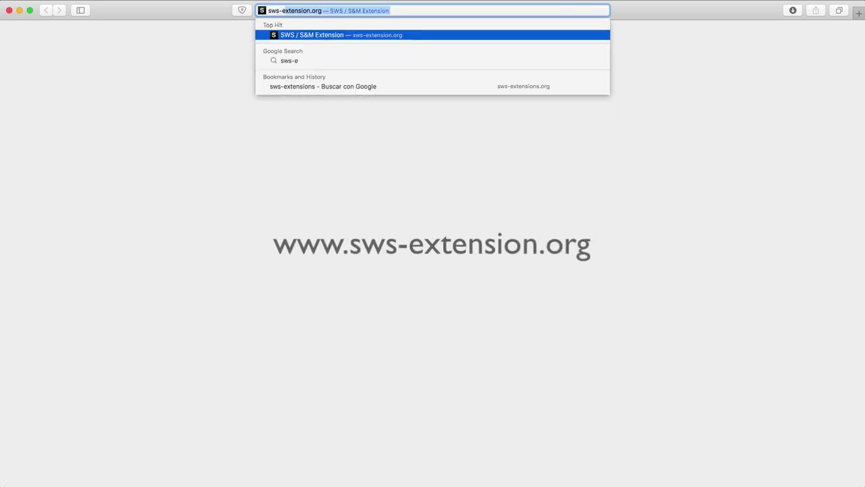
{"action": "type", "text": "xtension.org"}
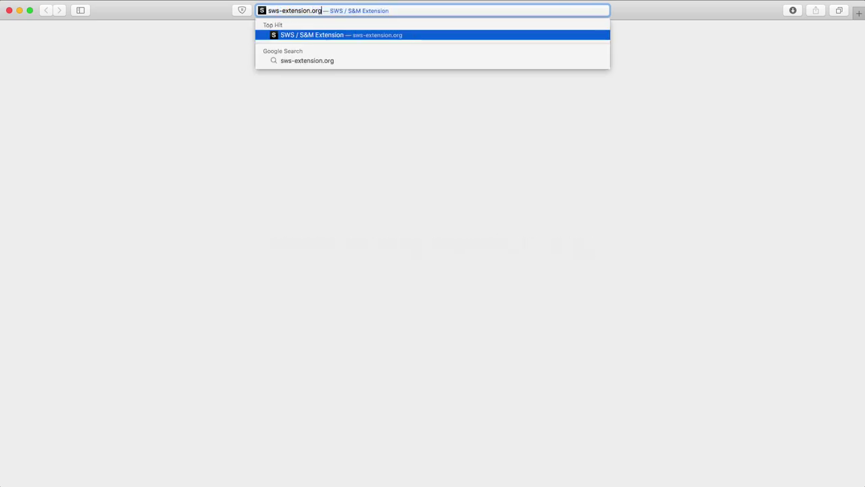
{"action": "key", "text": "Return"}
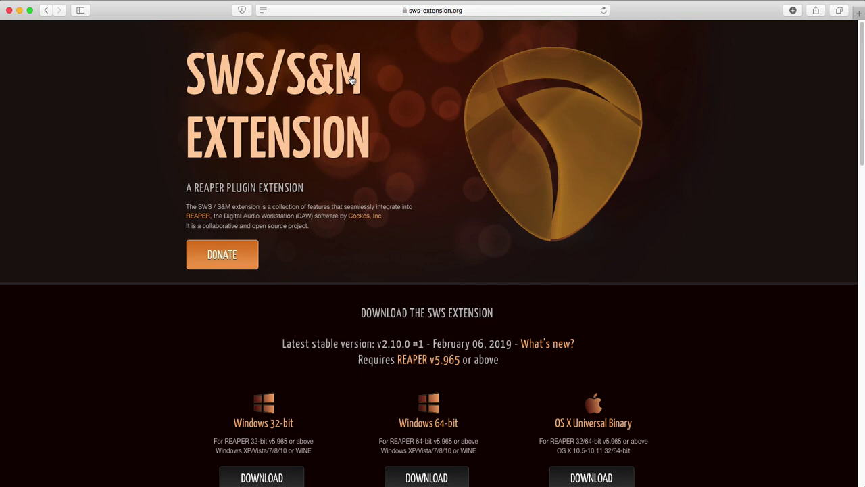
{"action": "scroll", "coordinate": [352, 82], "scroll_direction": "down", "scroll_amount": 5}
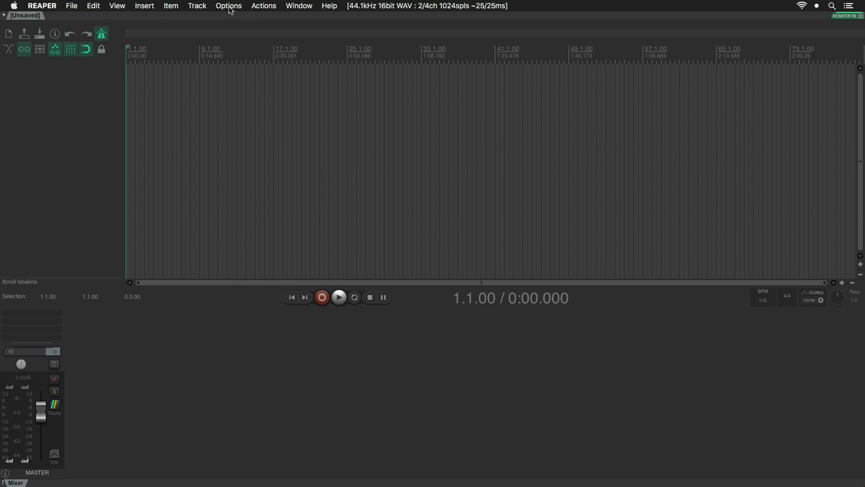
Open the UserPlugins folder from REAPER's resource path in Finder.
{"action": "left_click", "coordinate": [230, 7]}
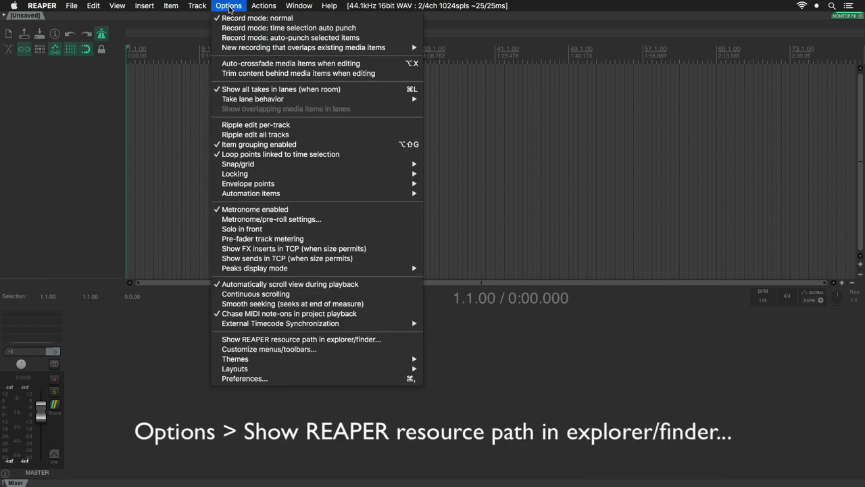
{"action": "left_click", "coordinate": [279, 341]}
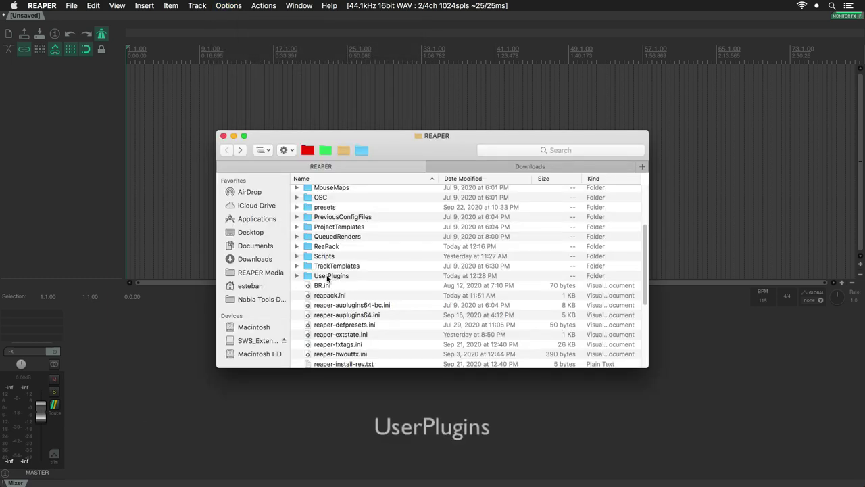
{"action": "left_click", "coordinate": [327, 277]}
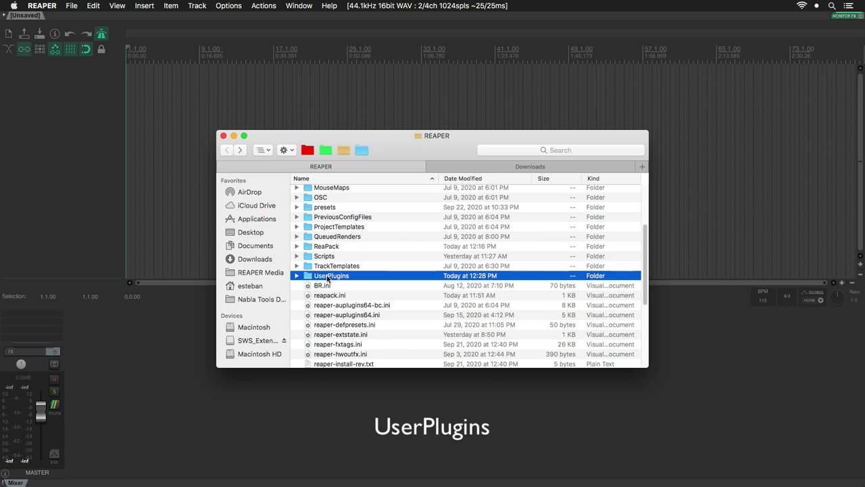
{"action": "double_click", "coordinate": [327, 277]}
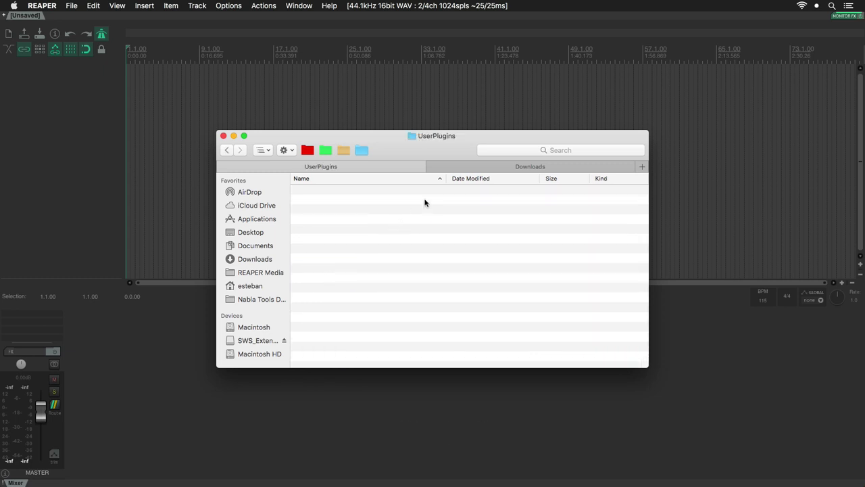
Copy reaper_reapack-x86_64.dylib from Downloads and paste it into UserPlugins.
{"action": "left_click", "coordinate": [468, 169]}
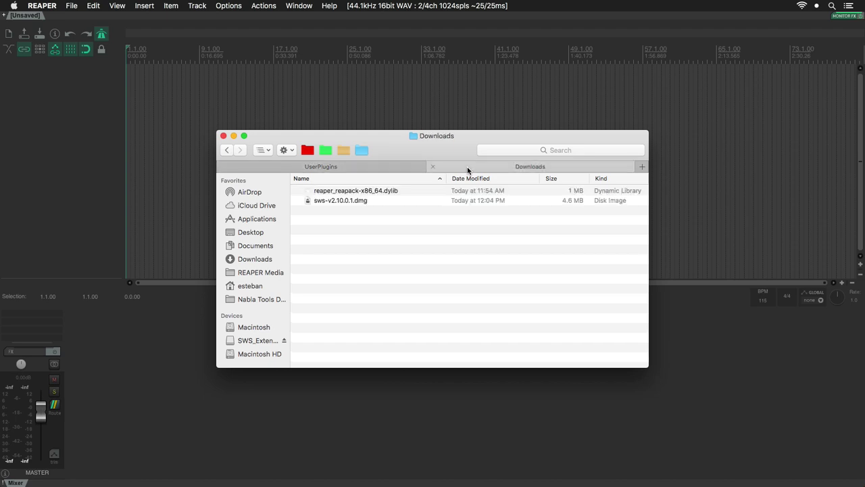
{"action": "left_click", "coordinate": [386, 192]}
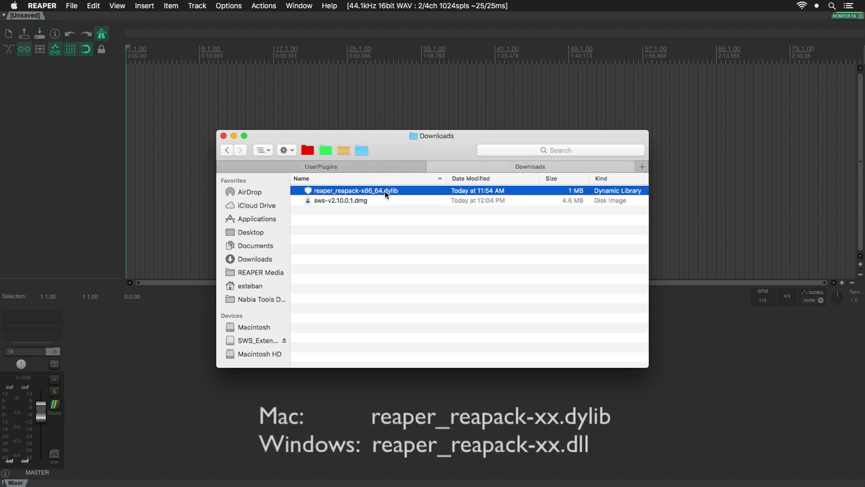
{"action": "right_click", "coordinate": [385, 191]}
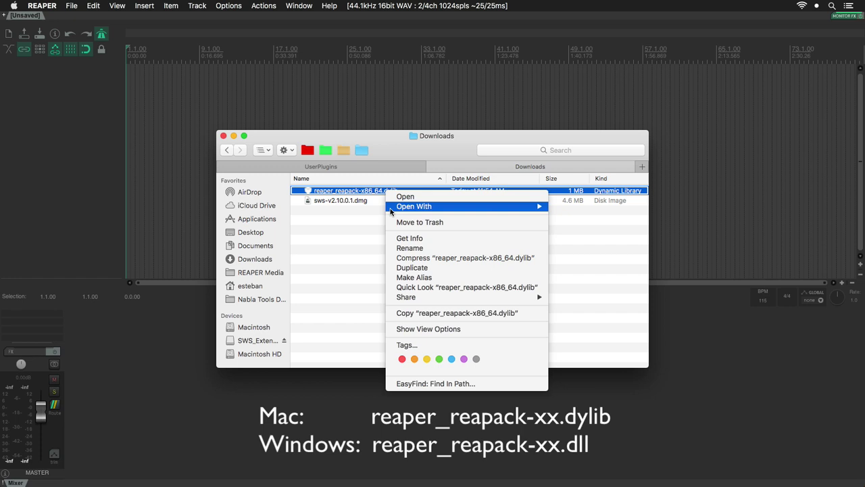
{"action": "left_click", "coordinate": [419, 314]}
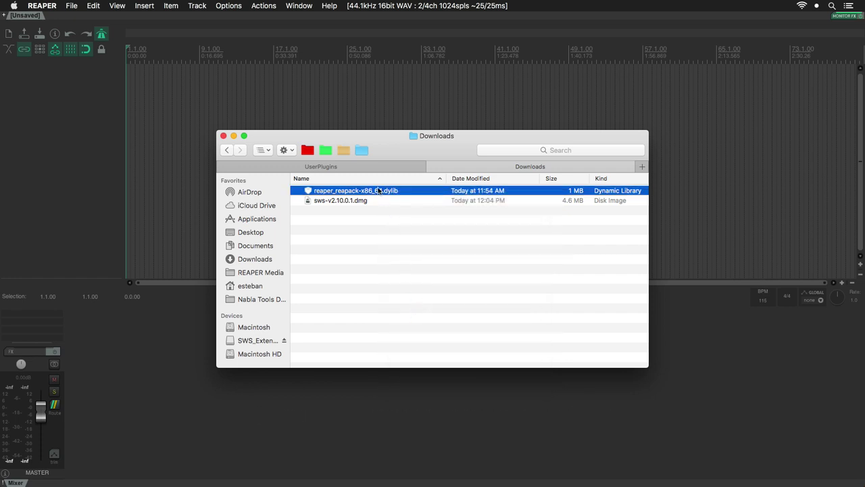
{"action": "left_click", "coordinate": [372, 166]}
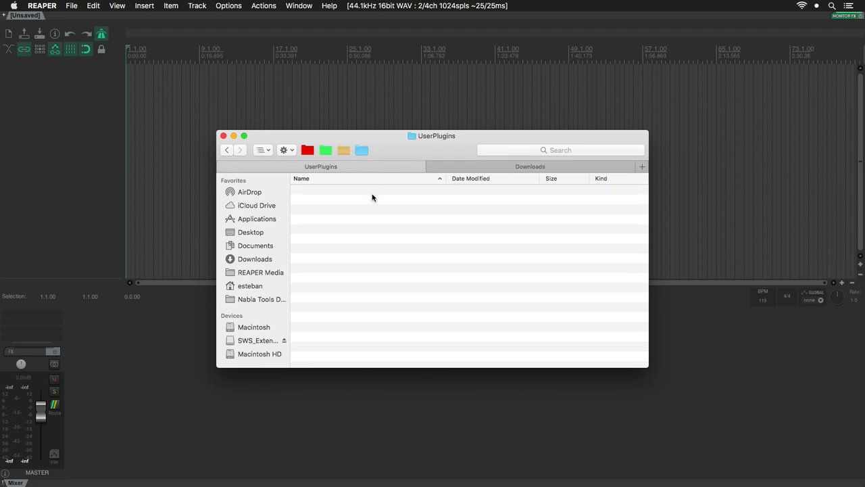
{"action": "right_click", "coordinate": [371, 222]}
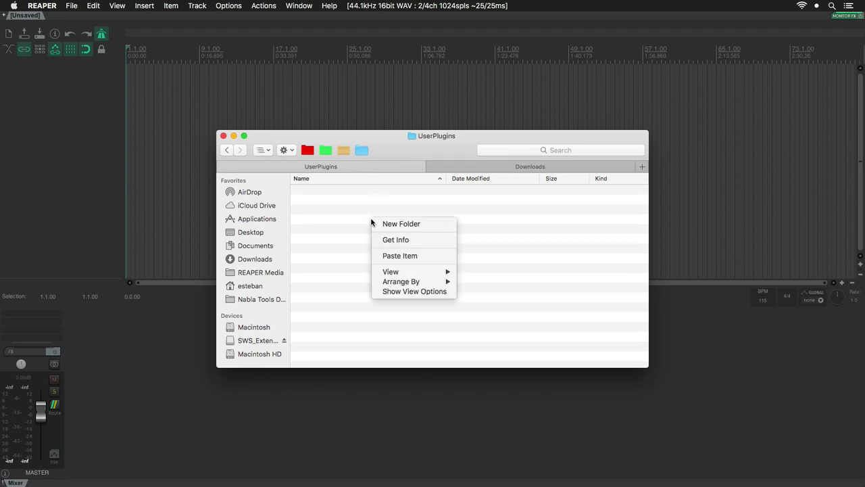
{"action": "left_click", "coordinate": [389, 256]}
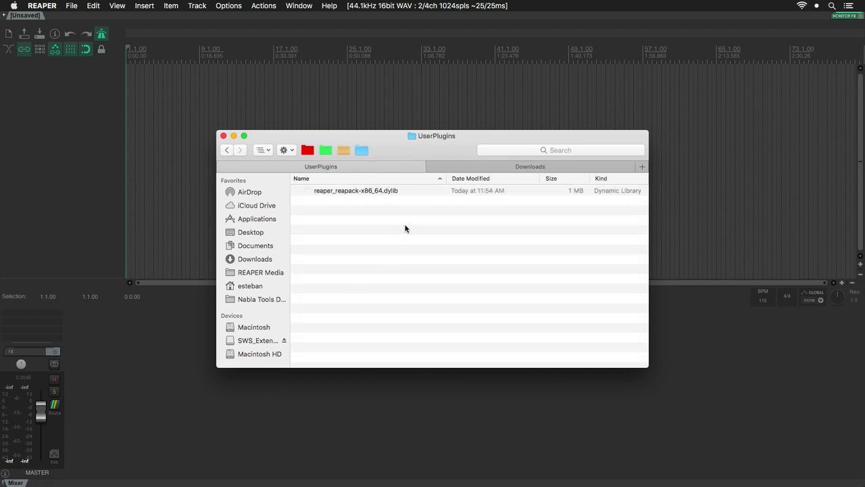
Copy reaper_sws_extension.dylib from the SWS_Extension disk image and paste it into UserPlugins.
{"action": "left_click", "coordinate": [469, 167]}
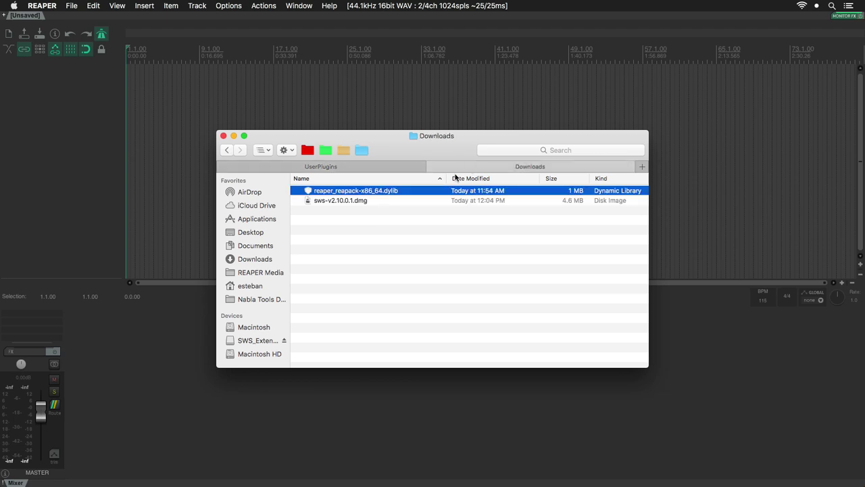
{"action": "left_click", "coordinate": [364, 202]}
{"action": "double_click", "coordinate": [364, 205]}
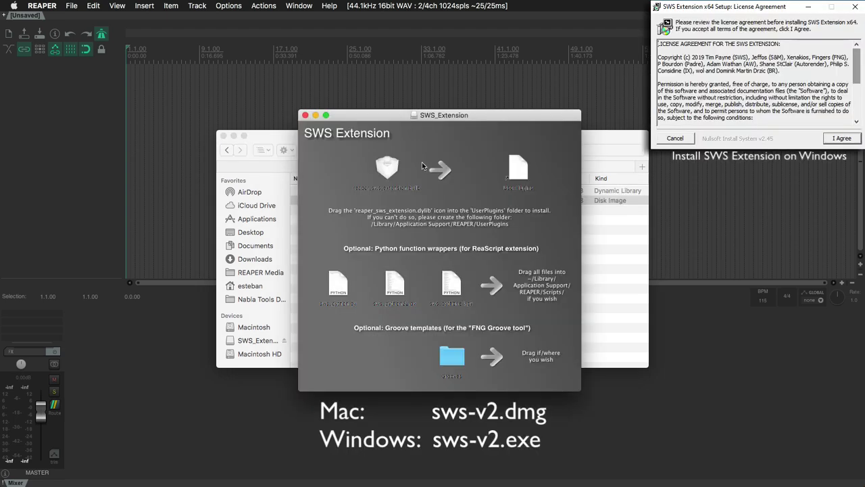
{"action": "right_click", "coordinate": [387, 167]}
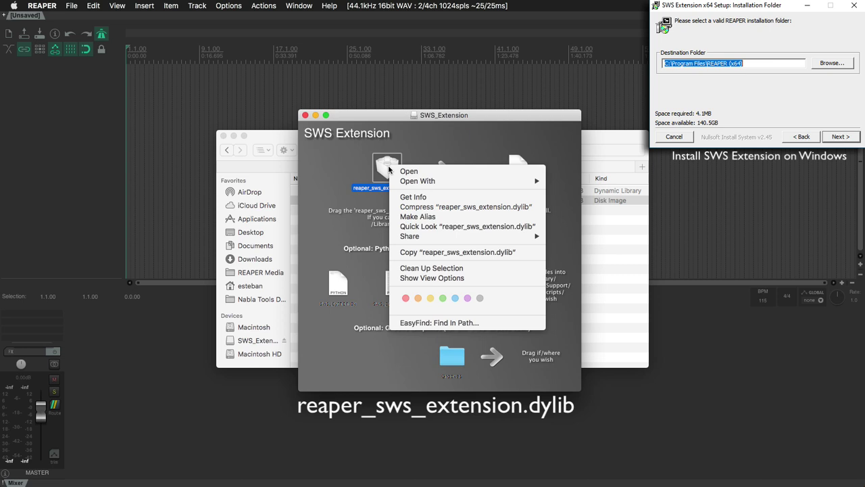
{"action": "left_click", "coordinate": [418, 251]}
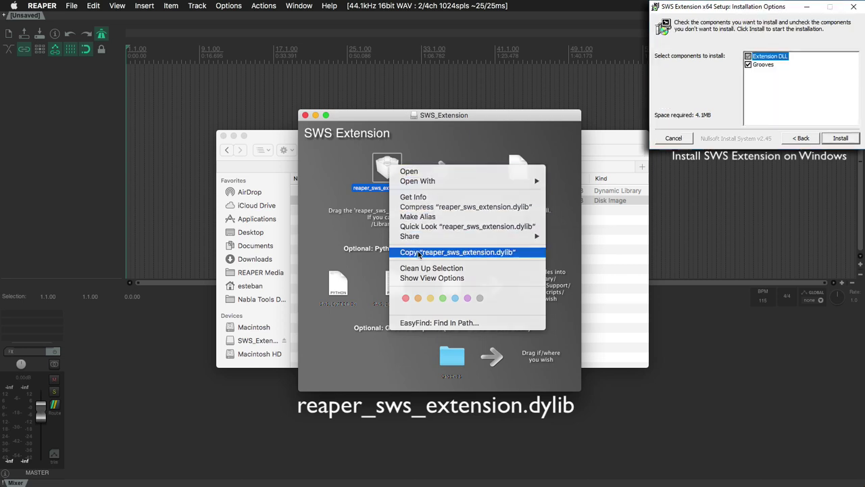
{"action": "left_click", "coordinate": [305, 115]}
{"action": "left_click", "coordinate": [334, 167]}
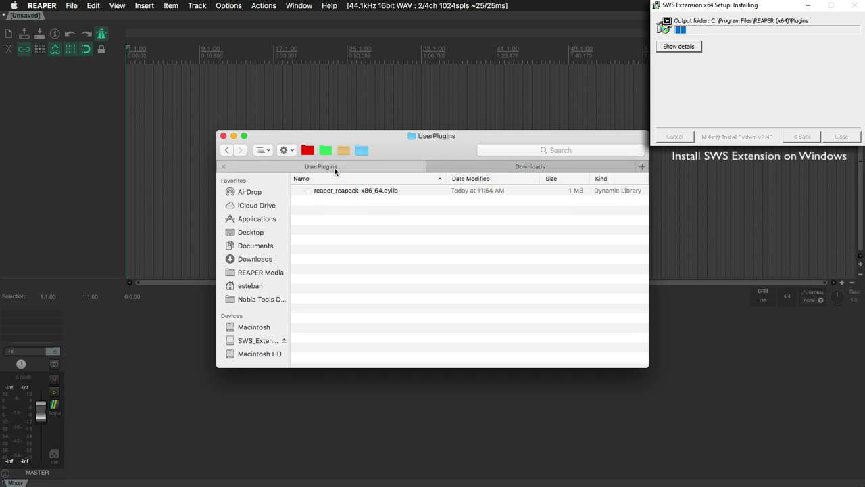
{"action": "right_click", "coordinate": [341, 217]}
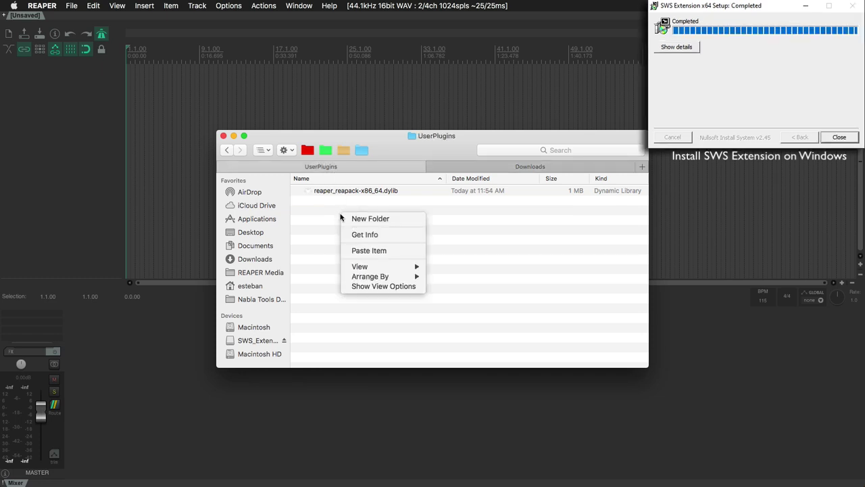
{"action": "left_click", "coordinate": [352, 251]}
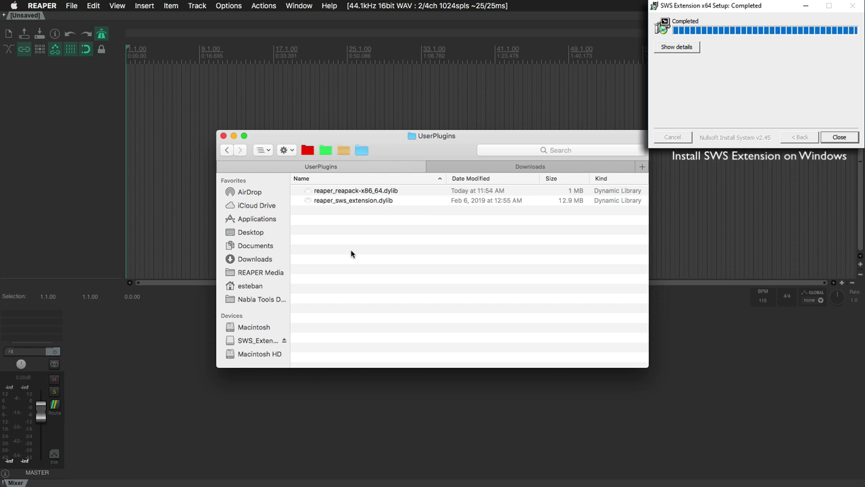
Close the UserPlugins window, quit REAPER and relaunch REAPER64 from the Dock.
{"action": "left_click", "coordinate": [224, 136]}
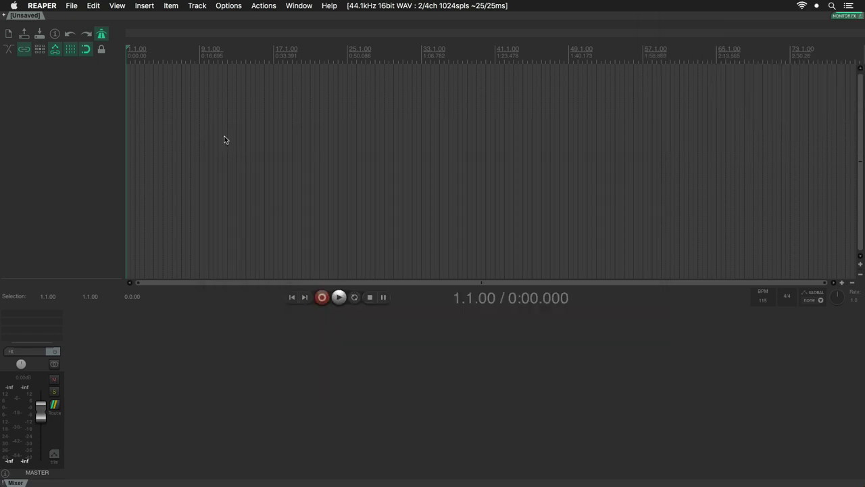
{"action": "left_click", "coordinate": [42, 6]}
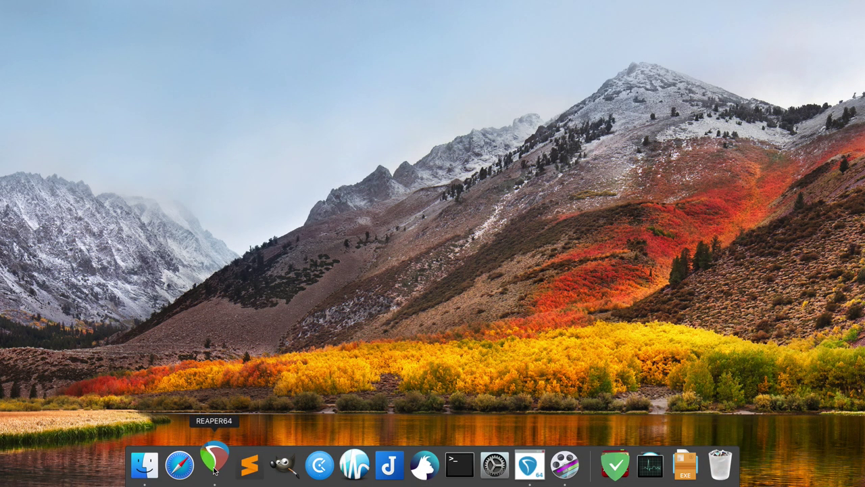
{"action": "left_click", "coordinate": [213, 463]}
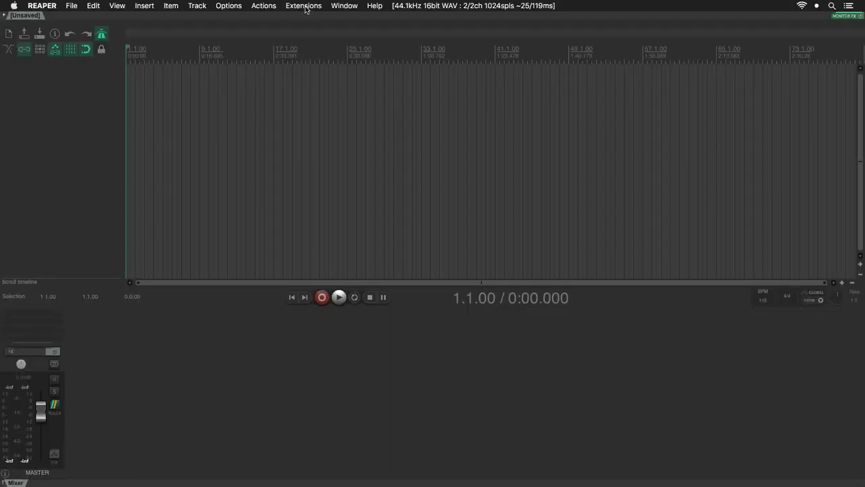
{"action": "left_click", "coordinate": [304, 7]}
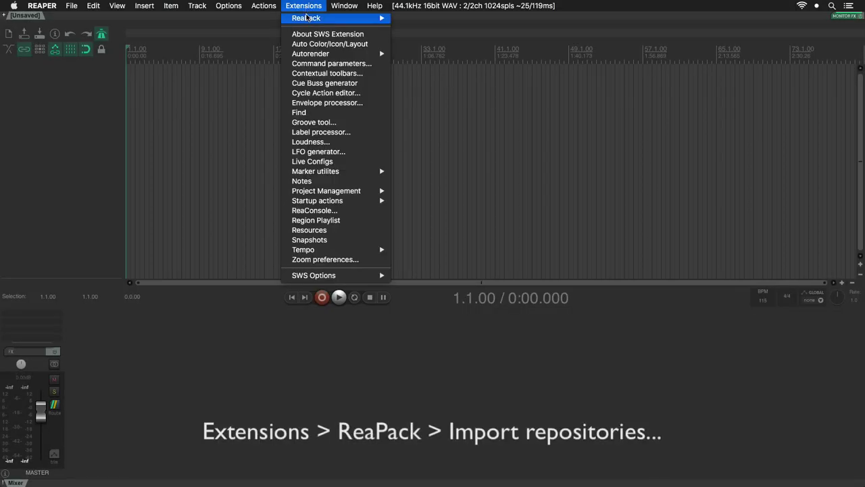
{"action": "mouse_move", "coordinate": [307, 18]}
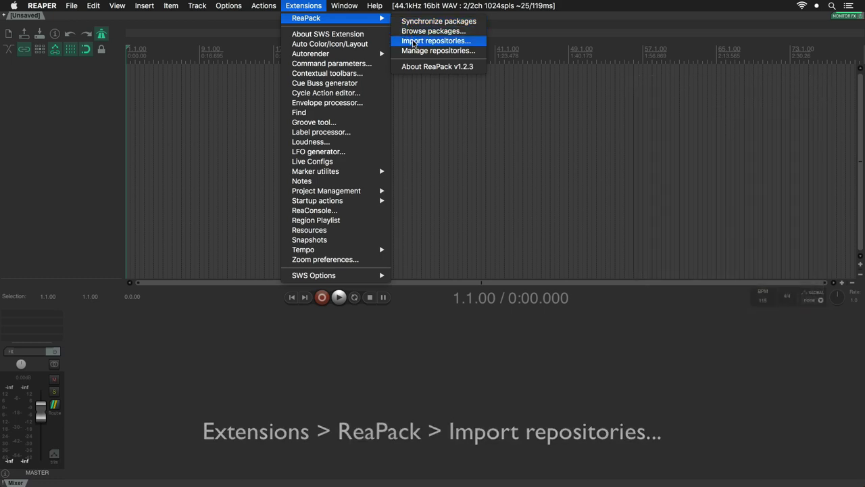
{"action": "left_click", "coordinate": [414, 42]}
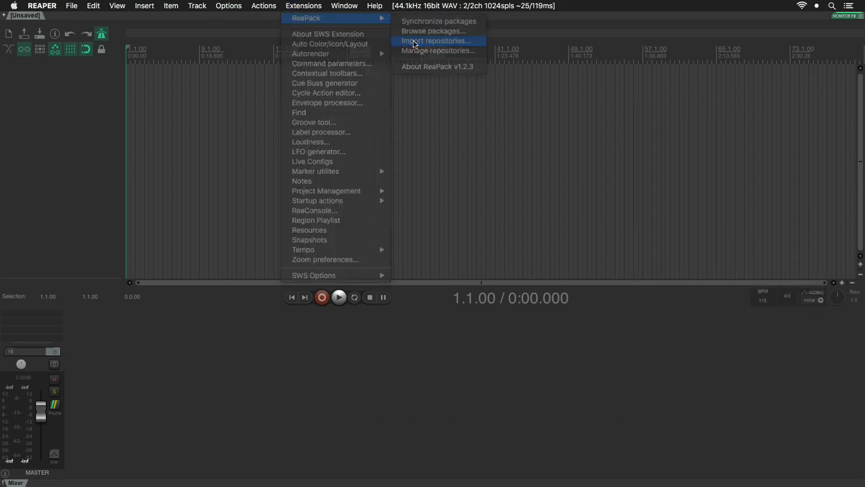
{"action": "right_click", "coordinate": [358, 191]}
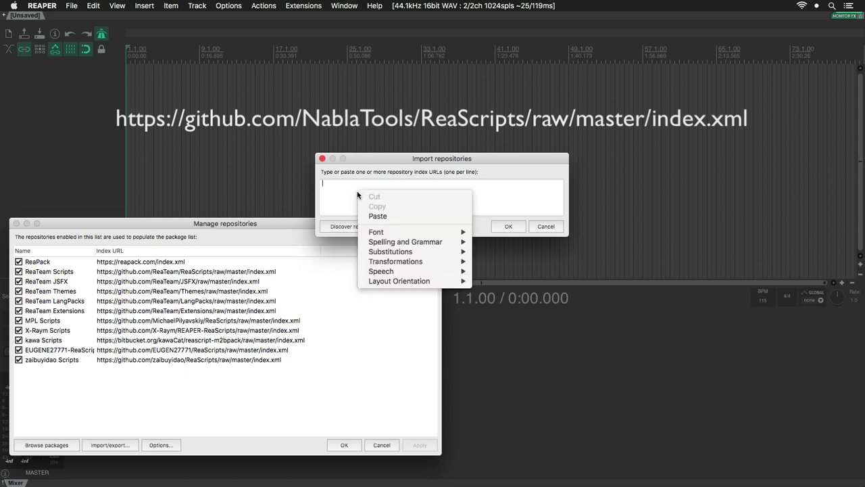
{"action": "left_click", "coordinate": [371, 216]}
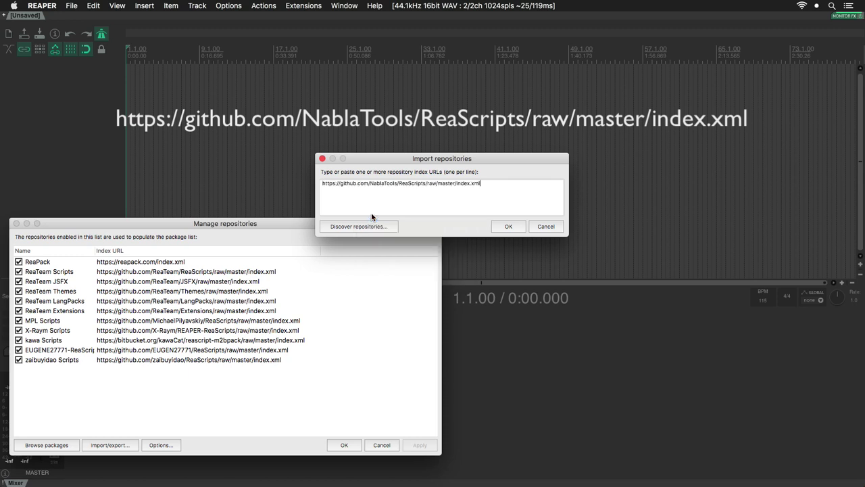
{"action": "left_click", "coordinate": [507, 226]}
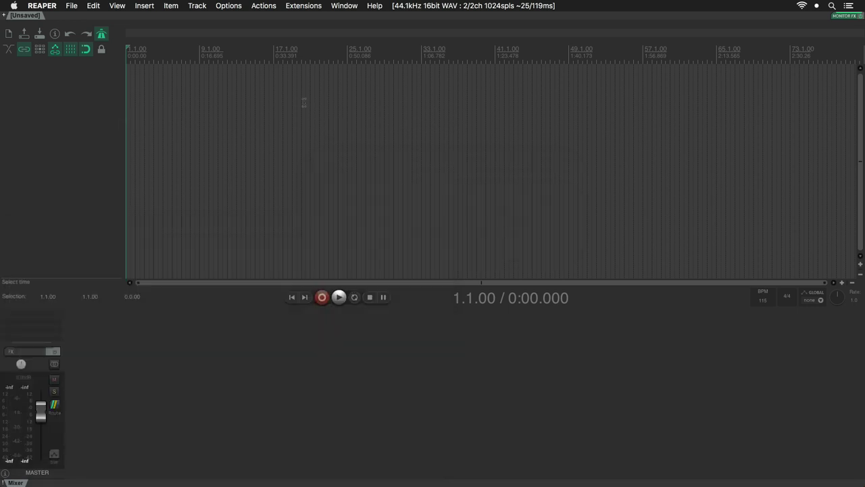
Open ReaPack's package browser and filter it for 'Nabla'.
{"action": "left_click", "coordinate": [297, 6]}
{"action": "mouse_move", "coordinate": [389, 19]}
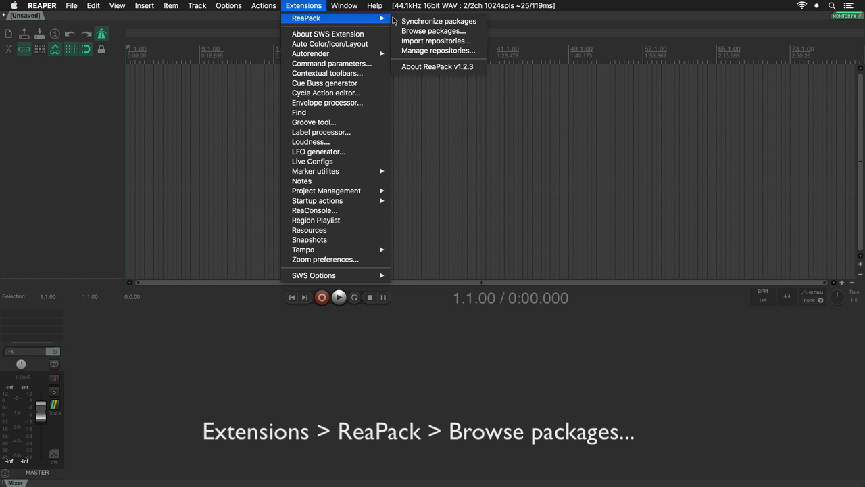
{"action": "left_click", "coordinate": [406, 32]}
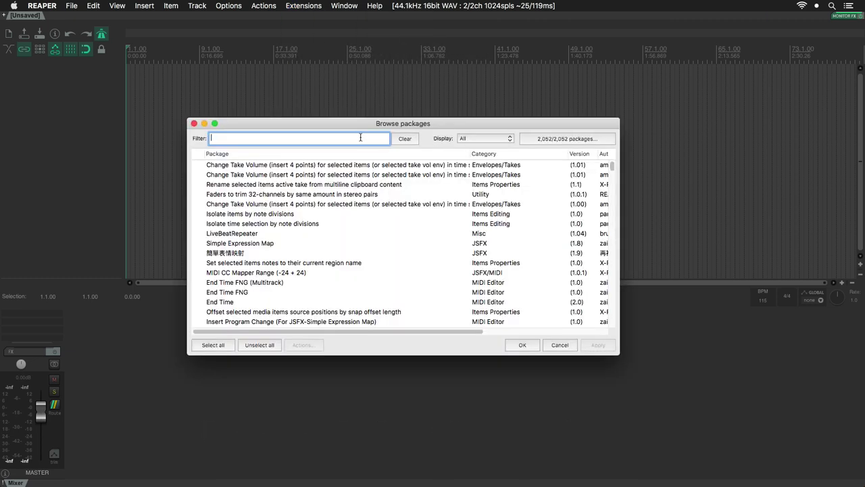
{"action": "type", "text": "Nabla"}
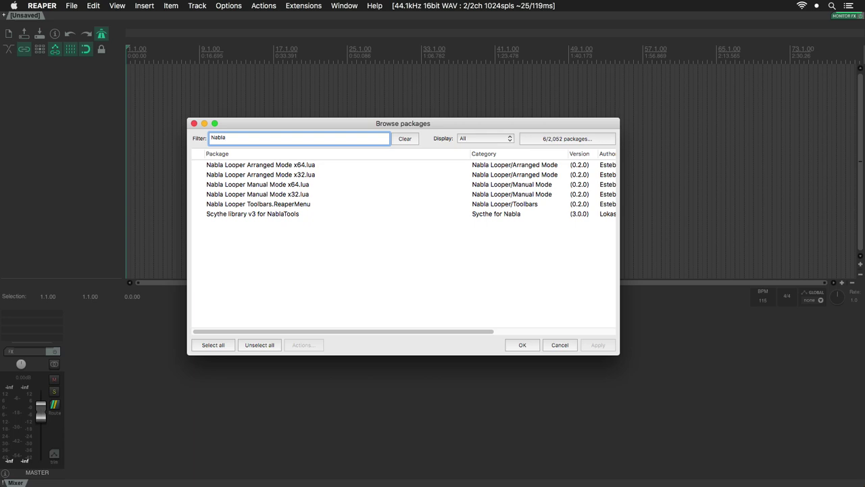
Install Nabla Looper Arranged and Manual Mode x64, Nabla Looper Toolbars and Scythe library v3.
{"action": "left_click", "coordinate": [305, 167]}
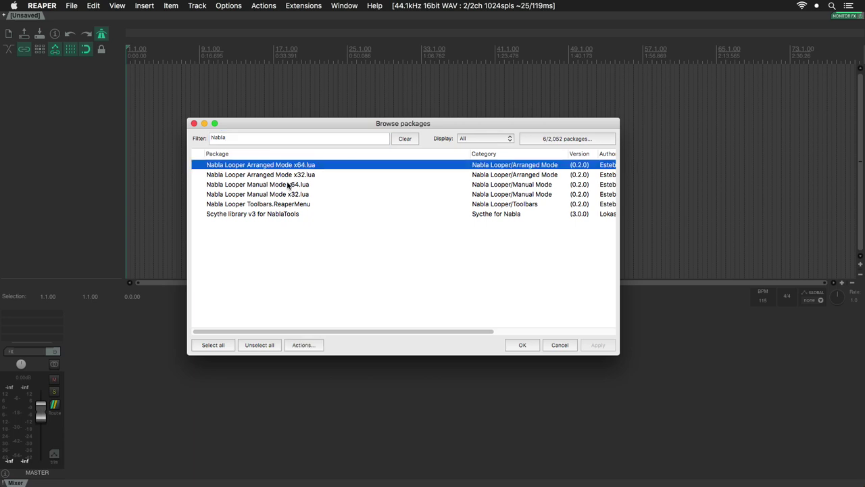
{"action": "left_click", "coordinate": [283, 182]}
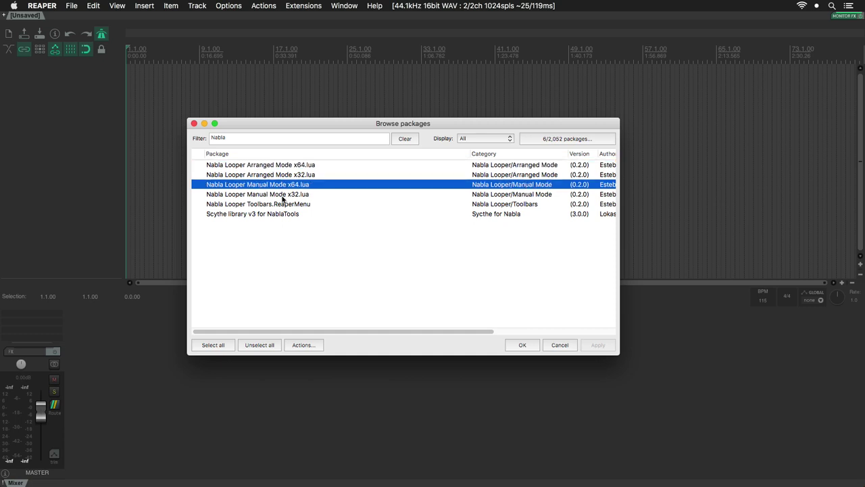
{"action": "left_click", "coordinate": [283, 204]}
{"action": "left_click", "coordinate": [283, 214]}
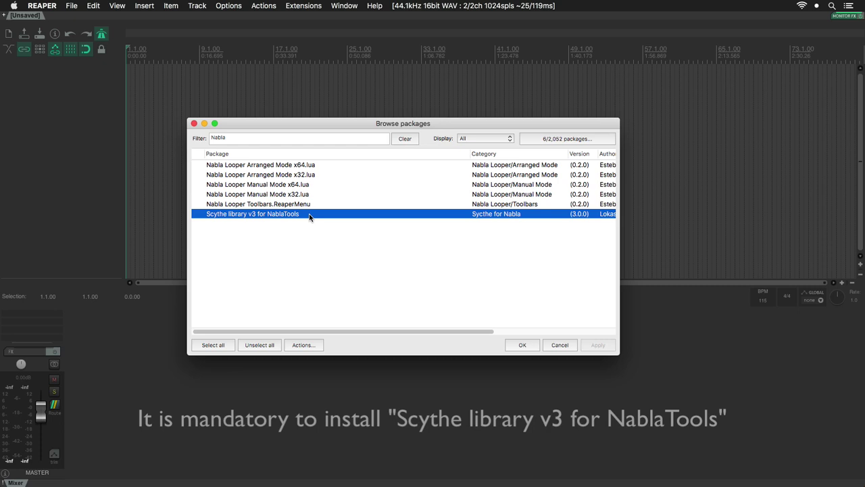
{"action": "left_click", "coordinate": [275, 166]}
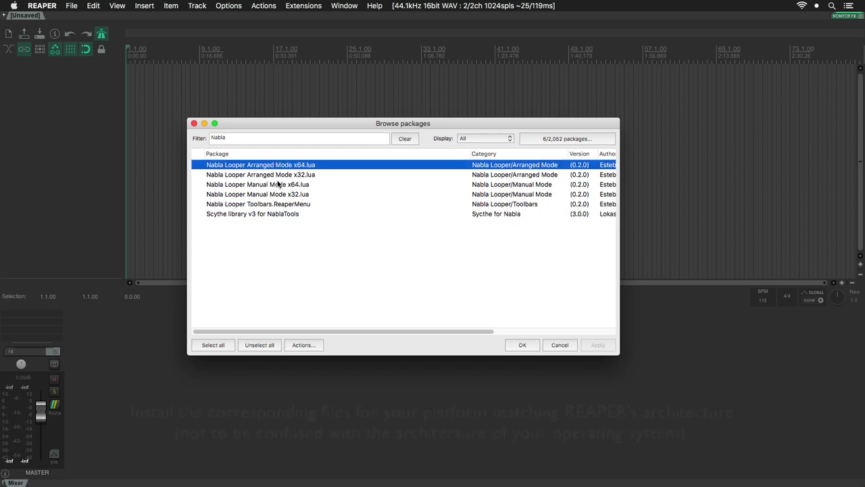
{"action": "left_click", "coordinate": [279, 185], "text": "super"}
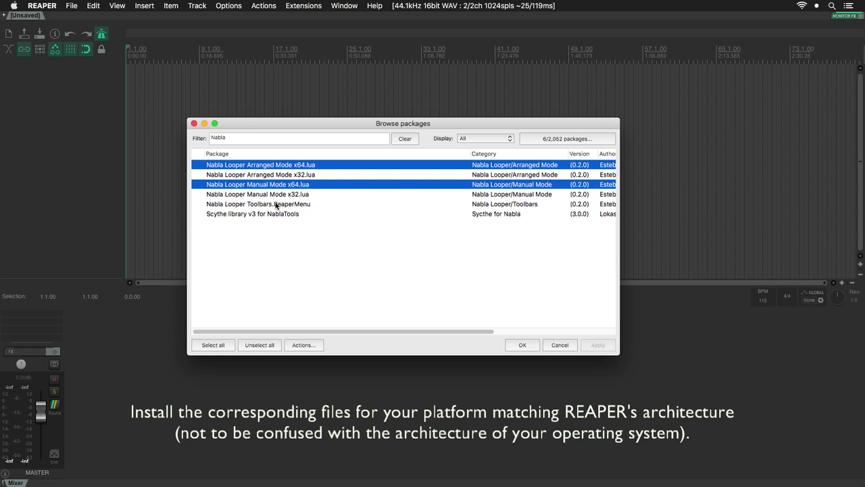
{"action": "left_click", "coordinate": [277, 203], "text": "super"}
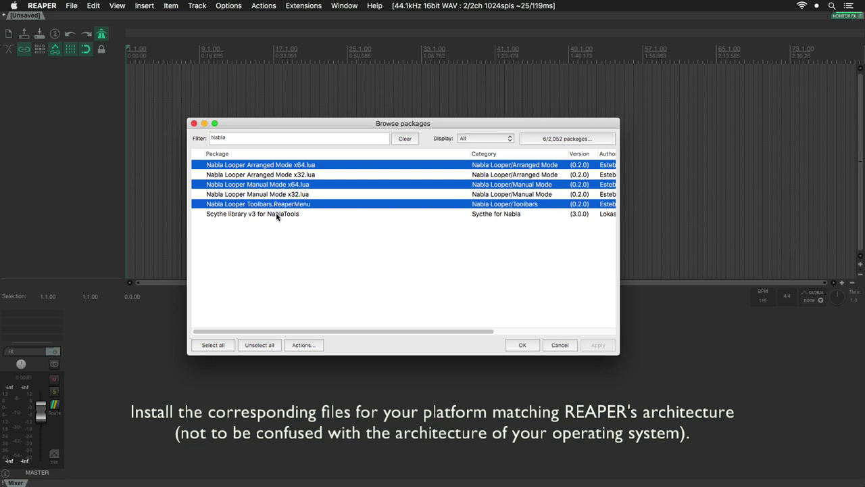
{"action": "left_click", "coordinate": [277, 215], "text": "super"}
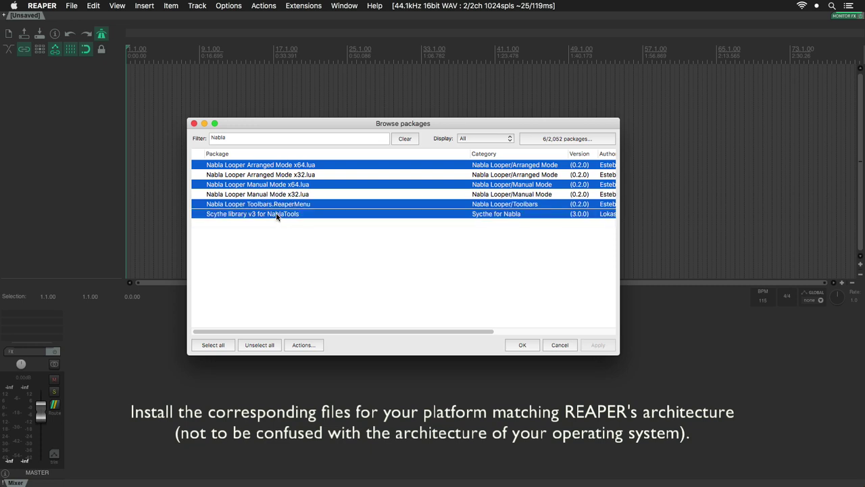
{"action": "right_click", "coordinate": [277, 216]}
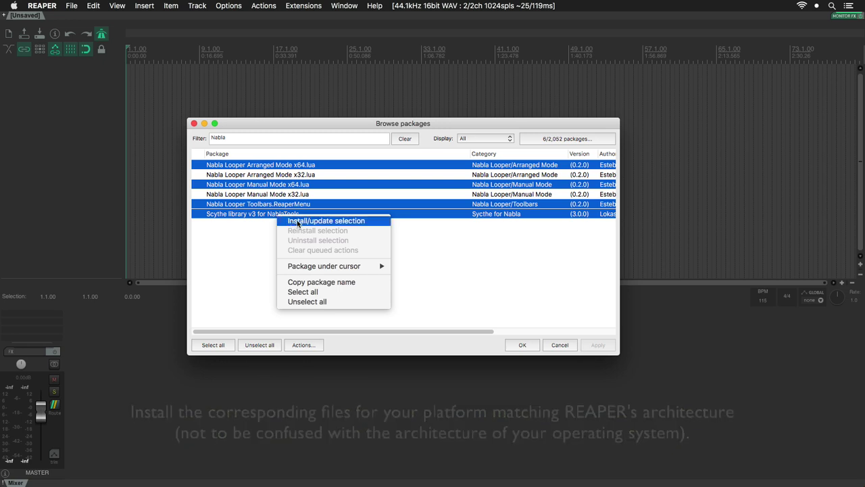
{"action": "left_click", "coordinate": [300, 221]}
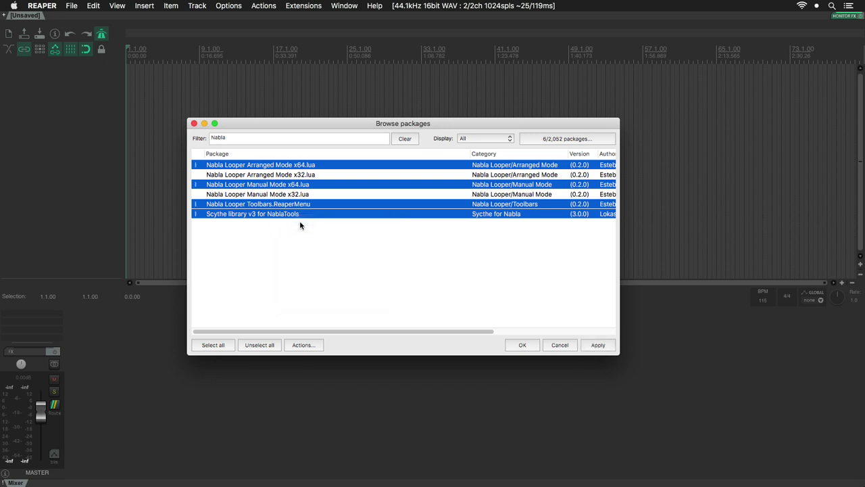
{"action": "left_click", "coordinate": [598, 347]}
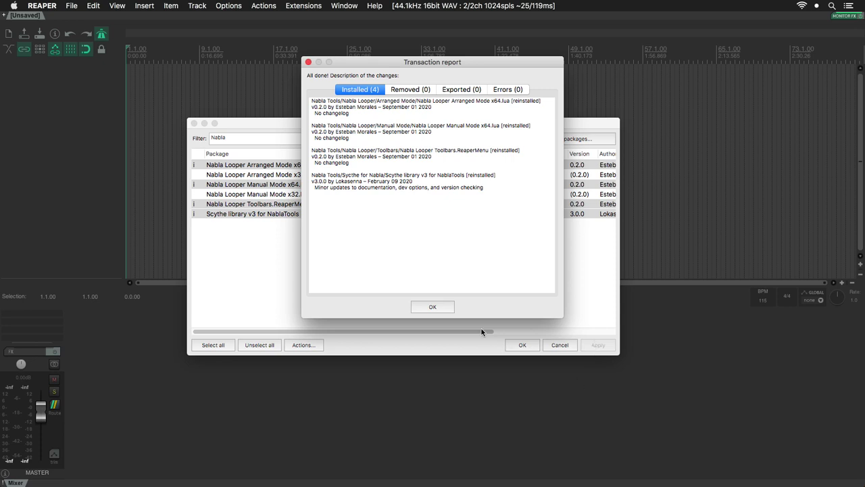
Dismiss the report, filter for 'js_rea' and mark js_ReaScriptAPI v1.215 for install.
{"action": "left_click", "coordinate": [432, 307]}
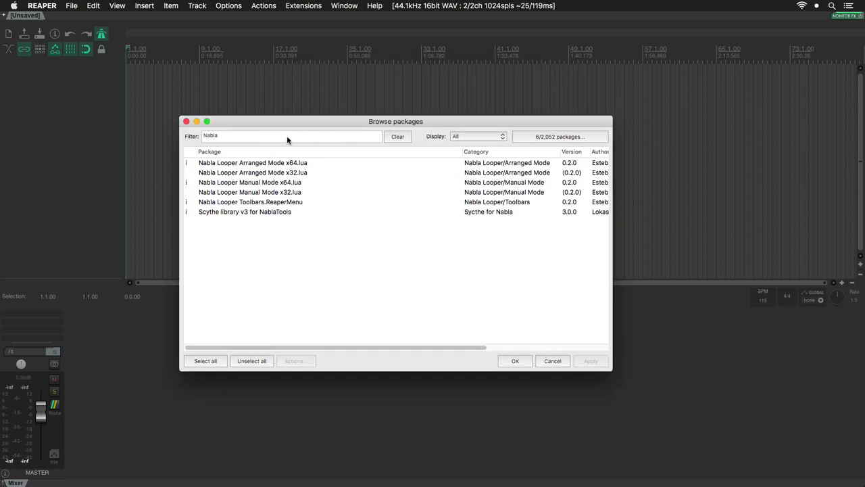
{"action": "double_click", "coordinate": [286, 136]}
{"action": "type", "text": "js_rea"}
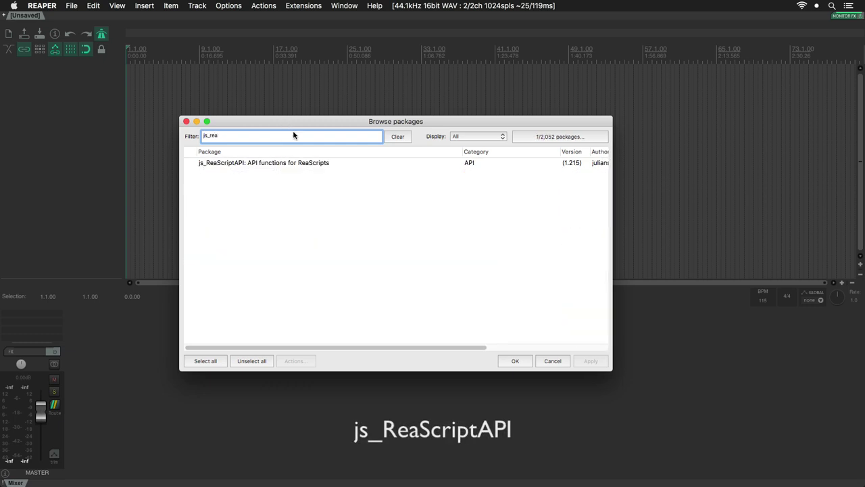
{"action": "left_click", "coordinate": [343, 164]}
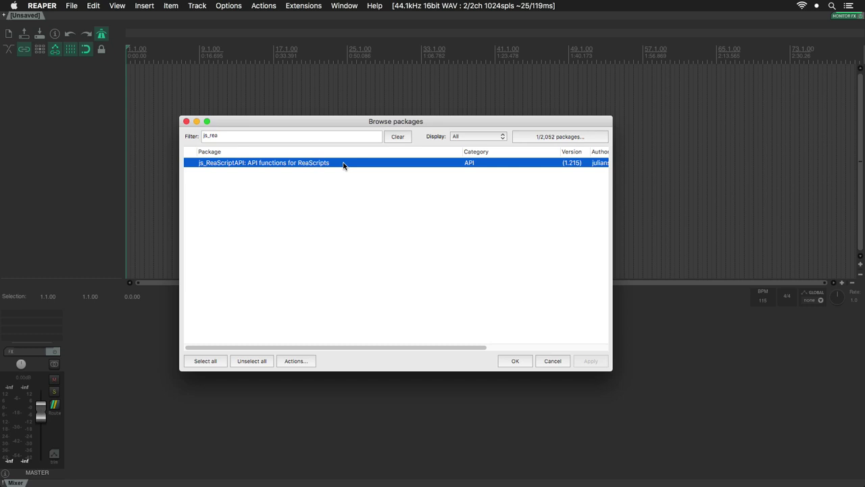
{"action": "right_click", "coordinate": [343, 165]}
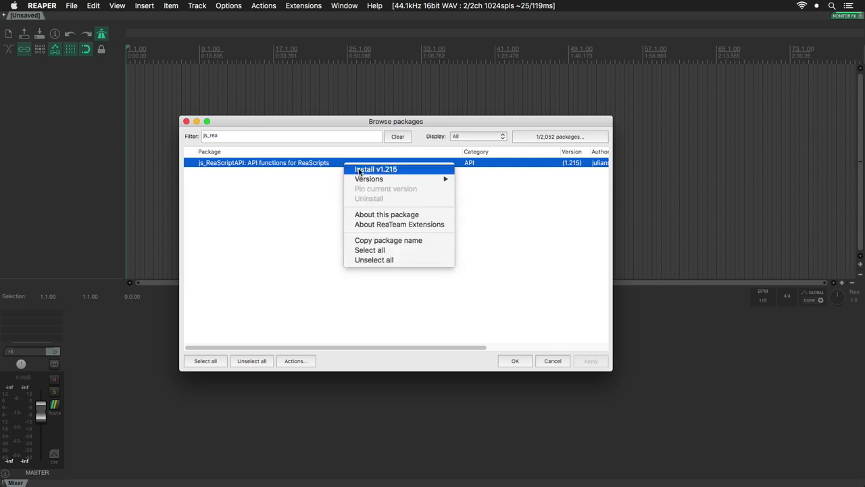
{"action": "left_click", "coordinate": [358, 170]}
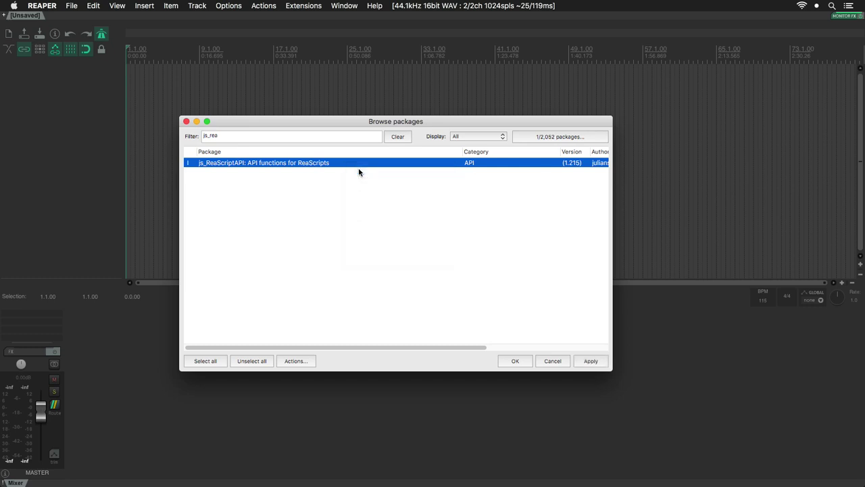
Apply the js_ReaScriptAPI installation, dismiss the notice and report, and close the browser.
{"action": "left_click", "coordinate": [587, 361]}
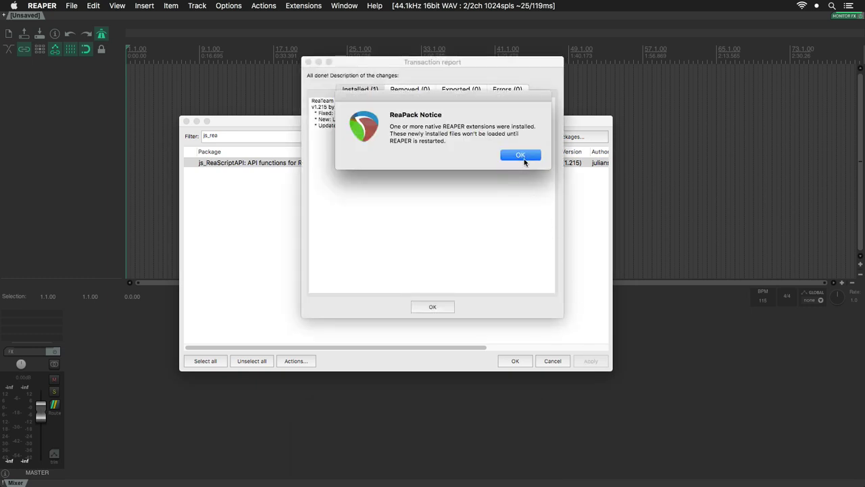
{"action": "left_click", "coordinate": [521, 156]}
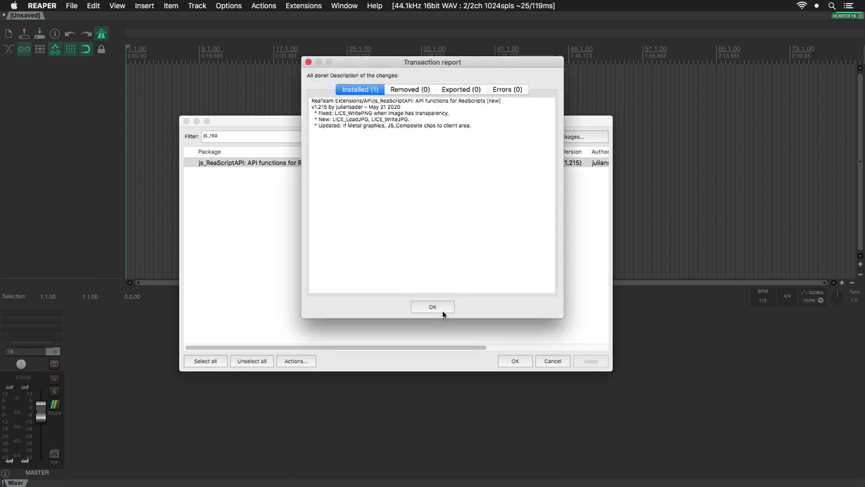
{"action": "left_click", "coordinate": [443, 313]}
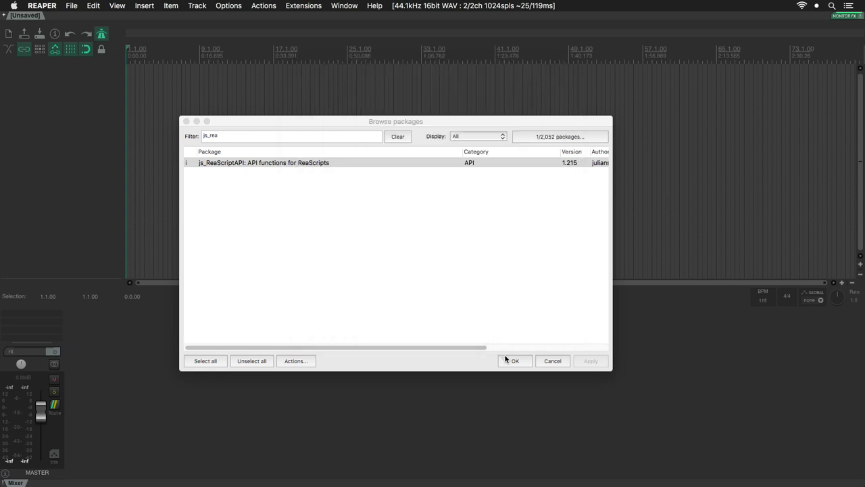
{"action": "left_click", "coordinate": [511, 361]}
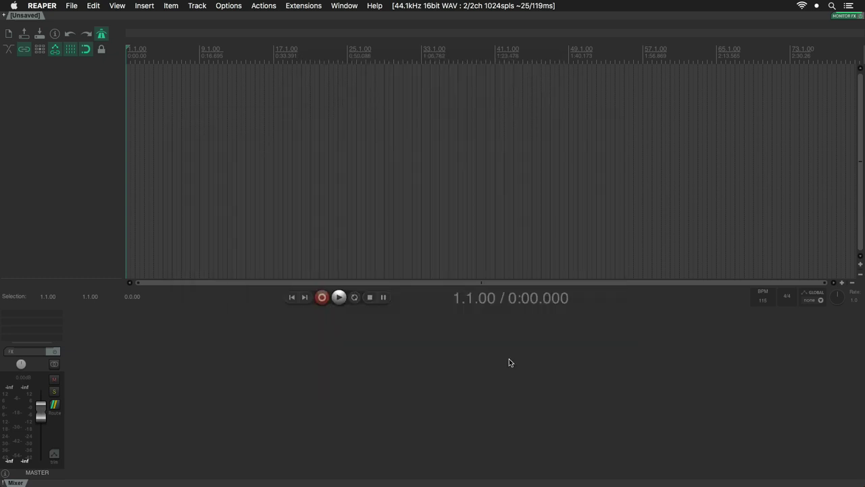
Restart REAPER and show the action list filtered for 'nabla loop'.
{"action": "left_click", "coordinate": [42, 5]}
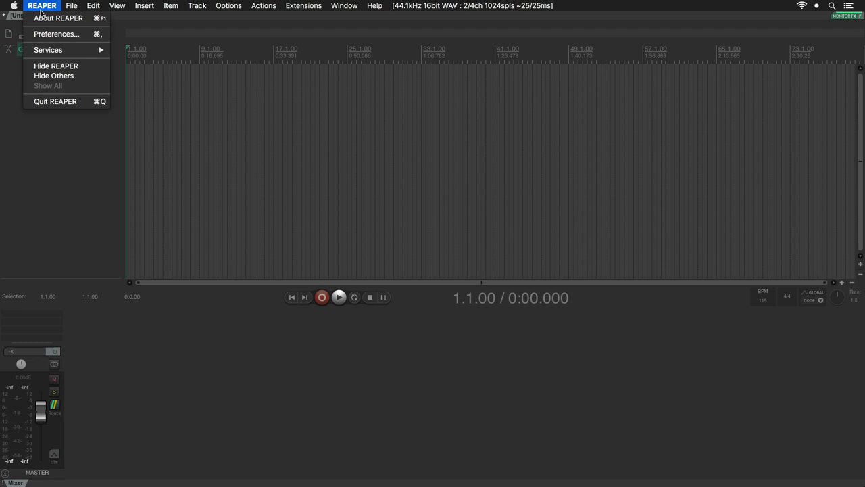
{"action": "left_click", "coordinate": [57, 101]}
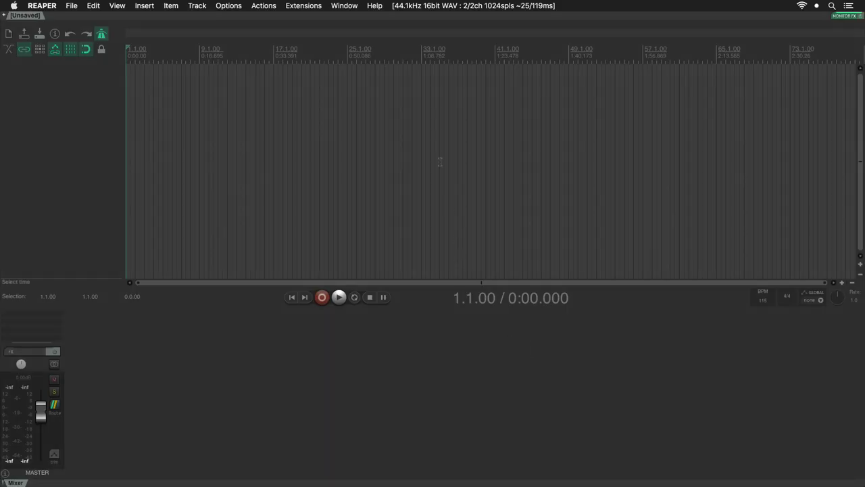
{"action": "left_click", "coordinate": [263, 6]}
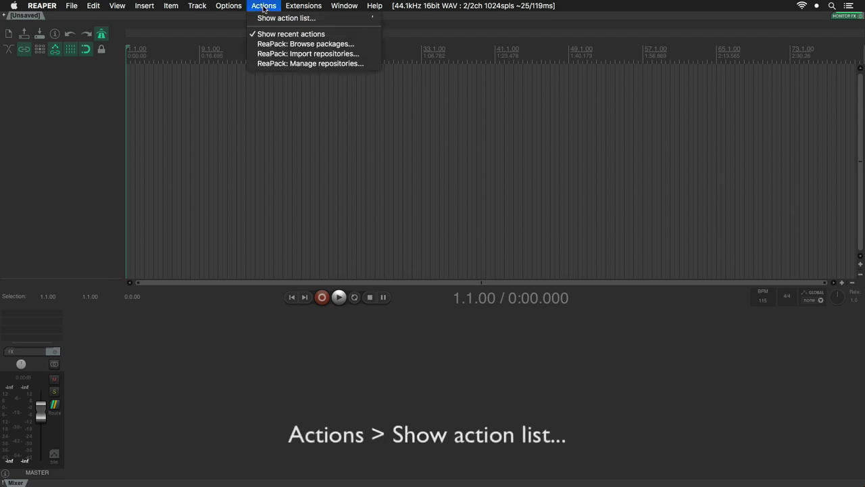
{"action": "left_click", "coordinate": [268, 18]}
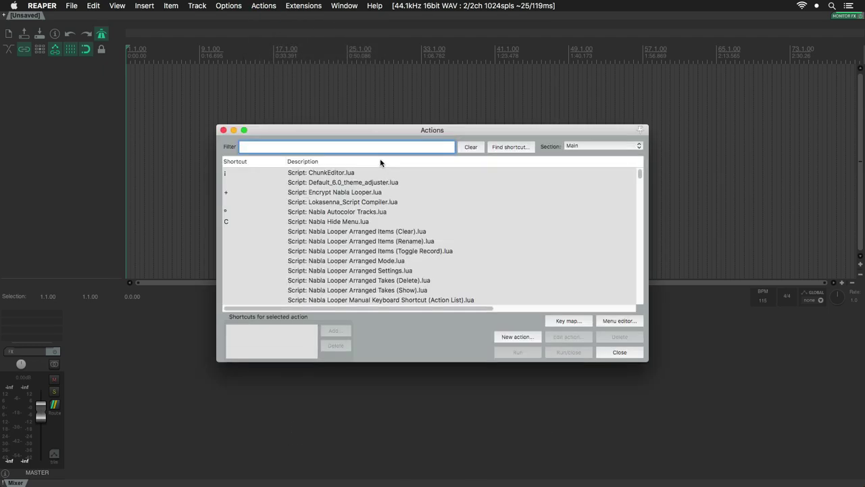
{"action": "type", "text": "nabla looper"}
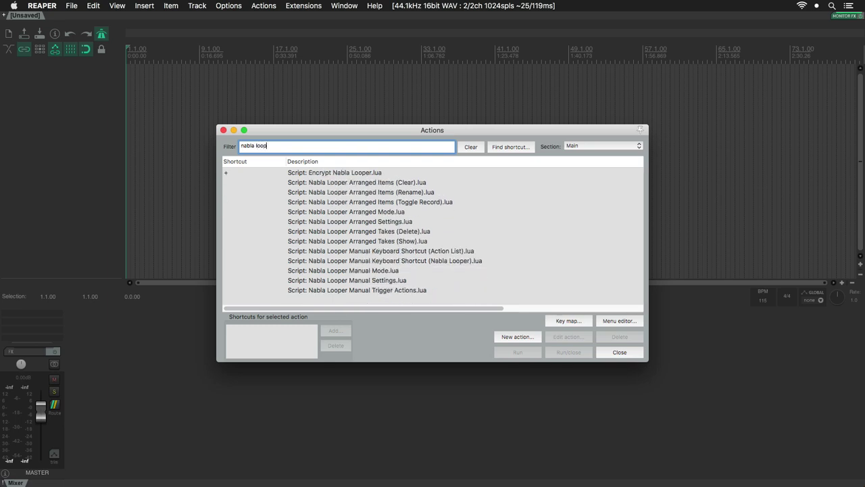
Run the Nabla Looper Arranged Settings and Manual Settings scripts, closing each settings window.
{"action": "left_click", "coordinate": [389, 223]}
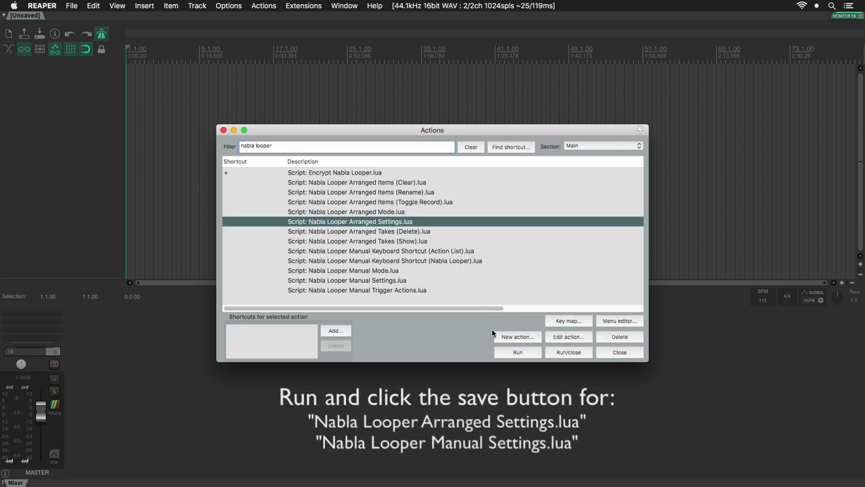
{"action": "left_click", "coordinate": [506, 354]}
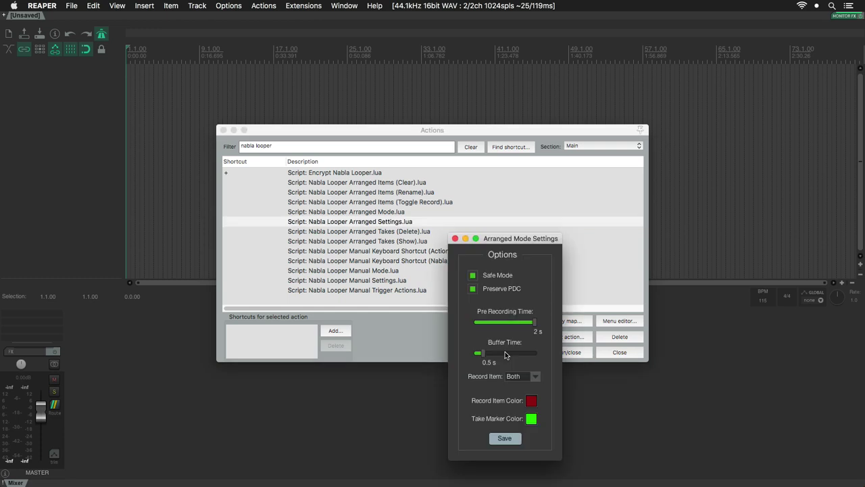
{"action": "left_click", "coordinate": [455, 238]}
{"action": "left_click", "coordinate": [389, 279]}
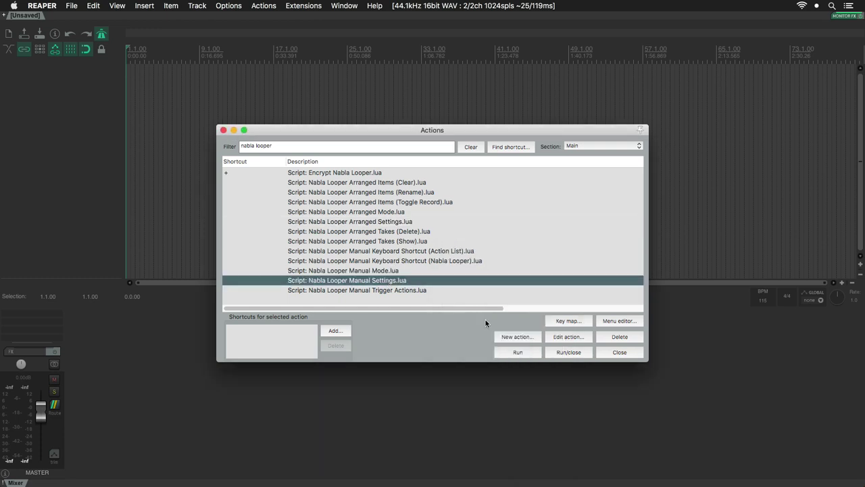
{"action": "left_click", "coordinate": [518, 351]}
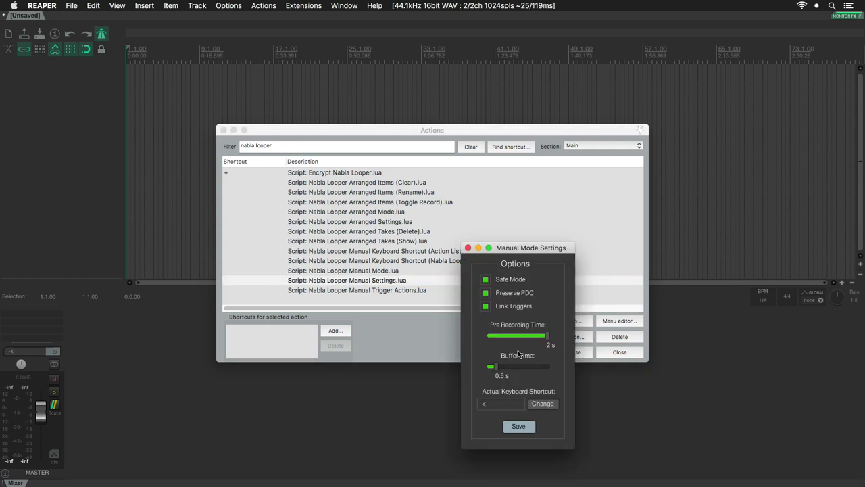
{"action": "left_click", "coordinate": [467, 248]}
Close the action list and show the Toolbar Docker with Toolbar 1.
{"action": "left_click", "coordinate": [224, 129]}
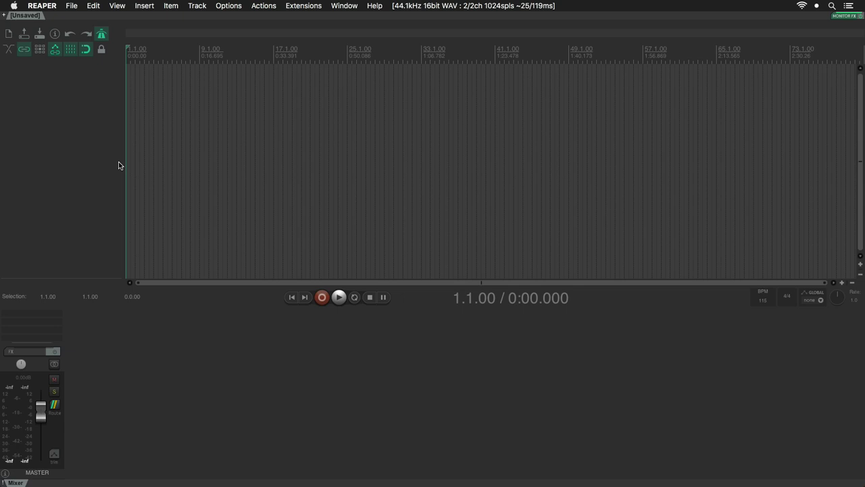
{"action": "left_click", "coordinate": [115, 7]}
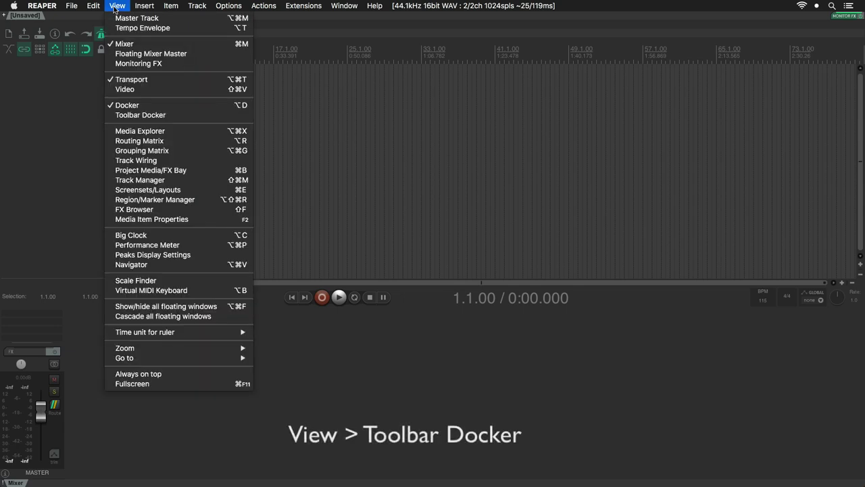
{"action": "left_click", "coordinate": [127, 117]}
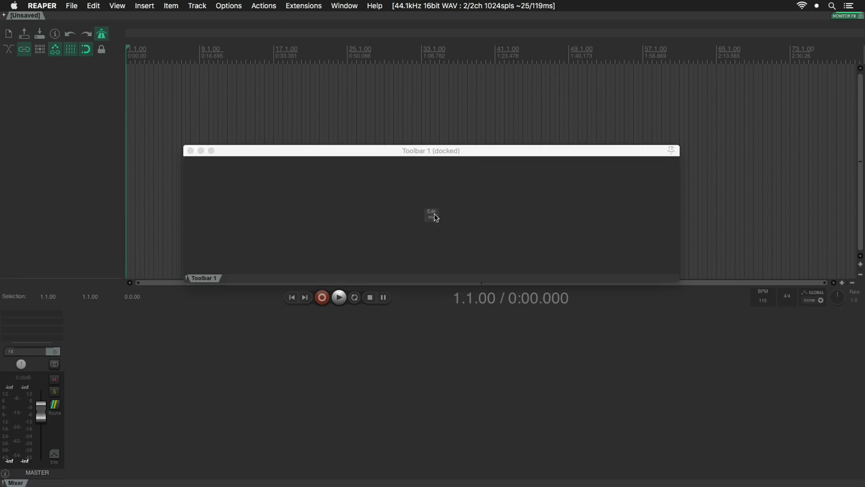
Open Customize menus/toolbars from the docked toolbar's Edit me, keeping Floating toolbar 1 selected.
{"action": "left_click", "coordinate": [433, 214]}
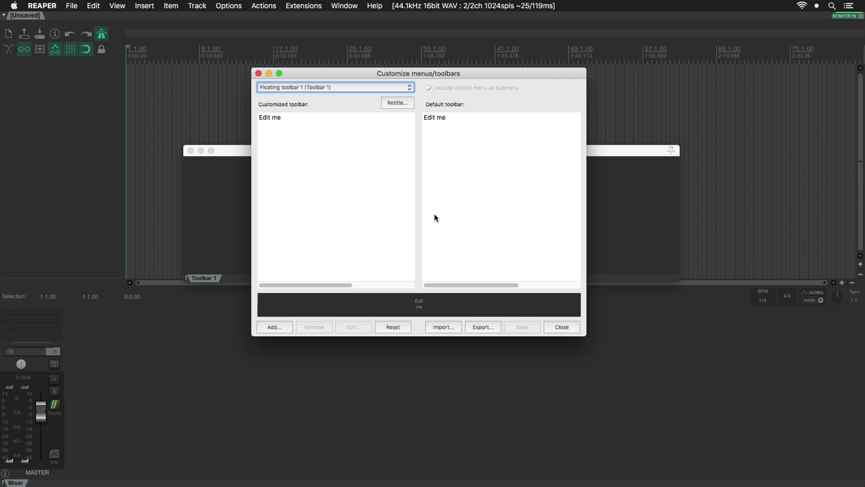
{"action": "left_click", "coordinate": [351, 89]}
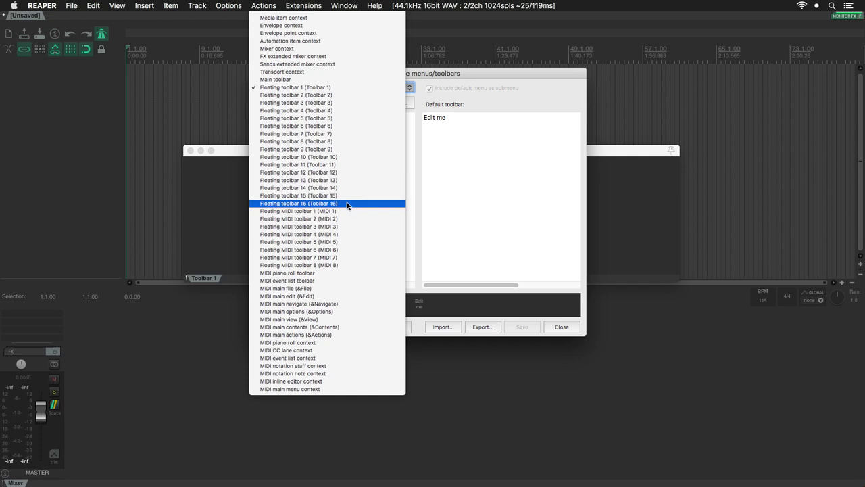
{"action": "left_click", "coordinate": [330, 87]}
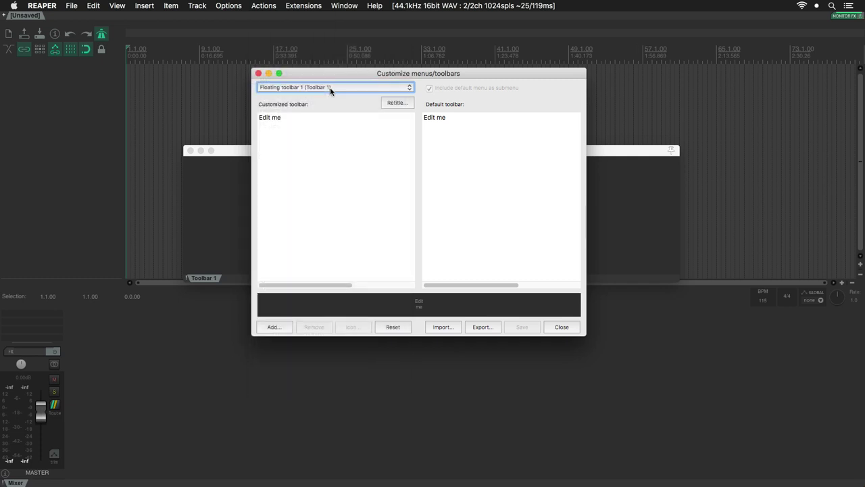
Start an import into Floating toolbar 1 and browse from the REAPER settings folder into Scripts.
{"action": "left_click", "coordinate": [430, 329]}
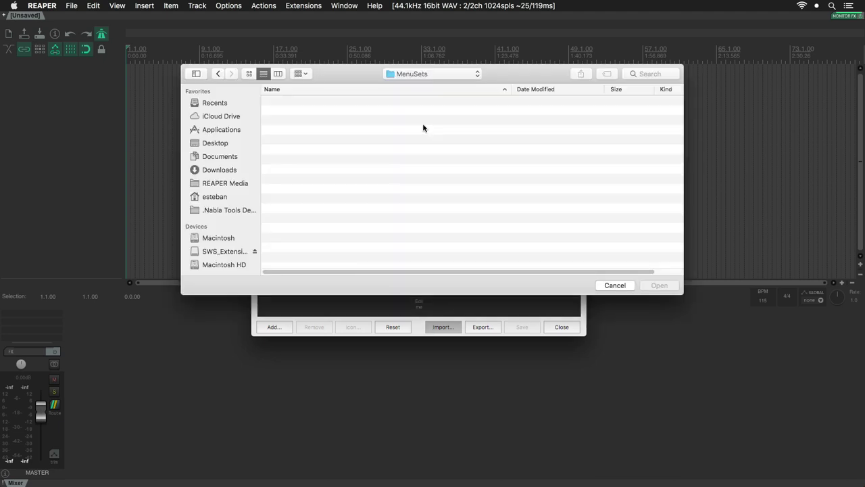
{"action": "left_click", "coordinate": [420, 74]}
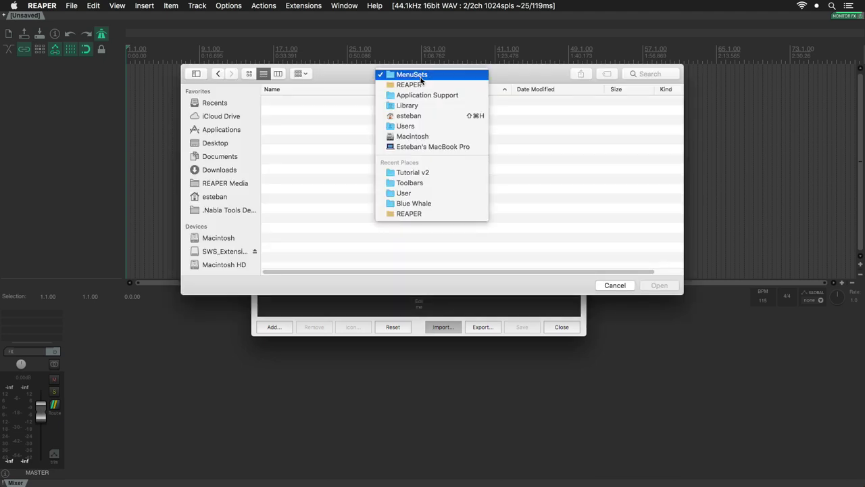
{"action": "left_click", "coordinate": [421, 88]}
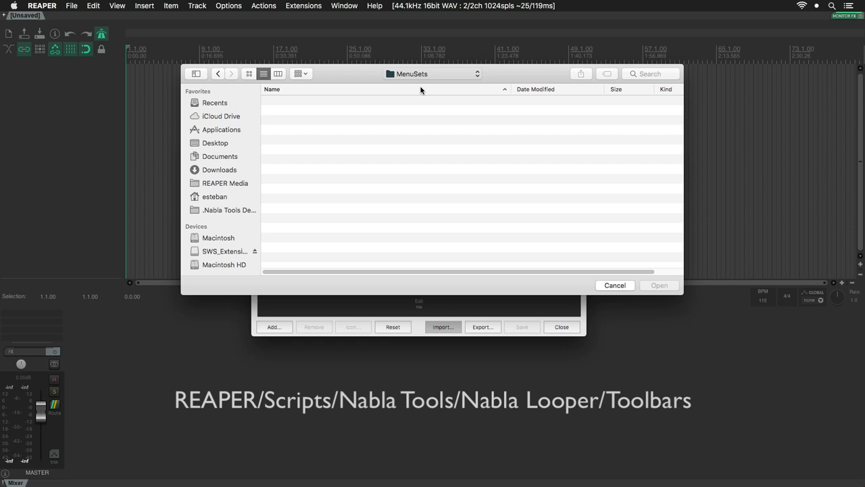
{"action": "scroll", "coordinate": [309, 164], "scroll_direction": "down", "scroll_amount": 1}
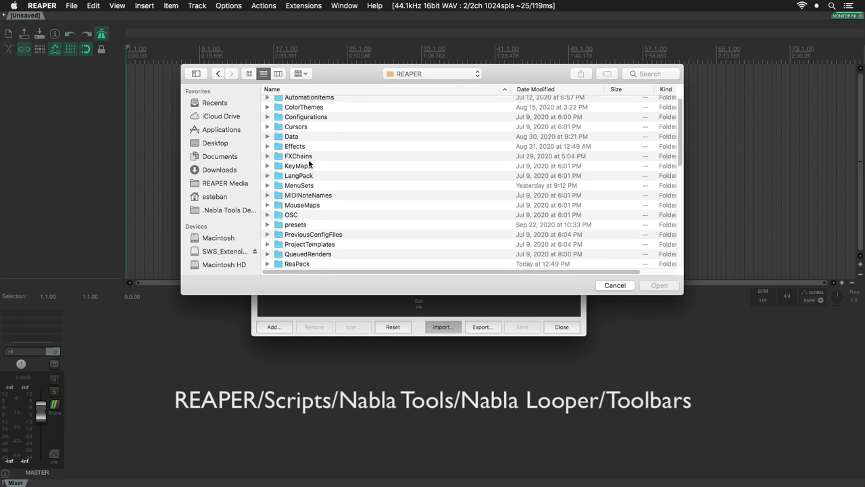
{"action": "scroll", "coordinate": [310, 164], "scroll_direction": "down", "scroll_amount": 5}
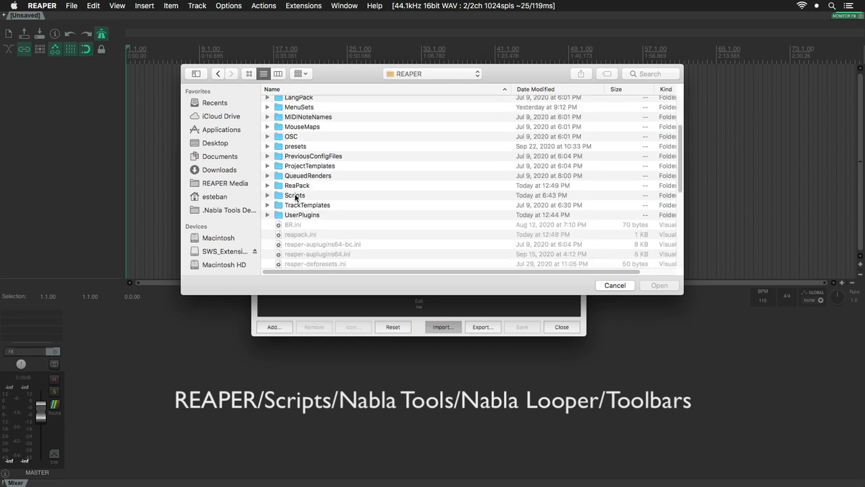
{"action": "left_click", "coordinate": [295, 196]}
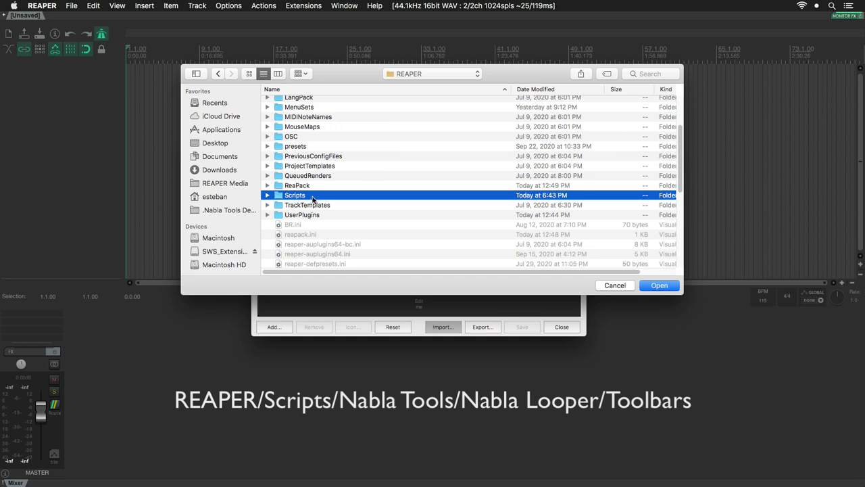
{"action": "double_click", "coordinate": [312, 196]}
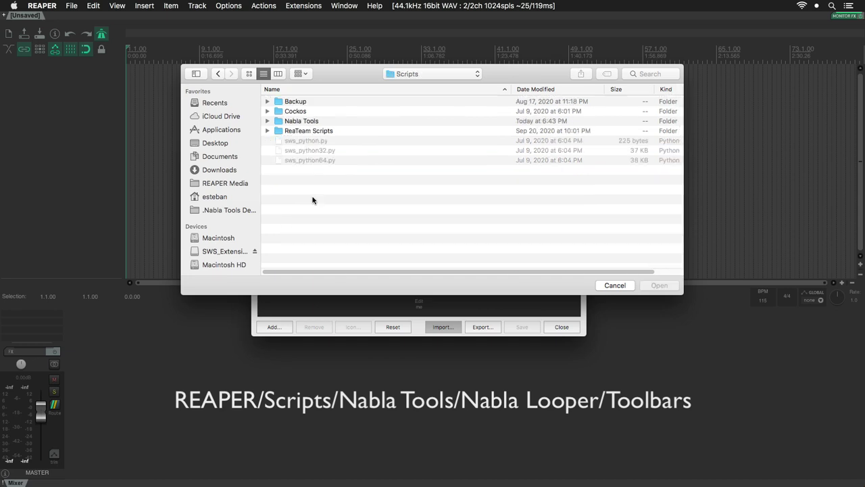
Go through Nabla Tools > Nabla Looper > Toolbars and load Nabla Looper Arranged Mode.ReaperMenu.
{"action": "double_click", "coordinate": [304, 122]}
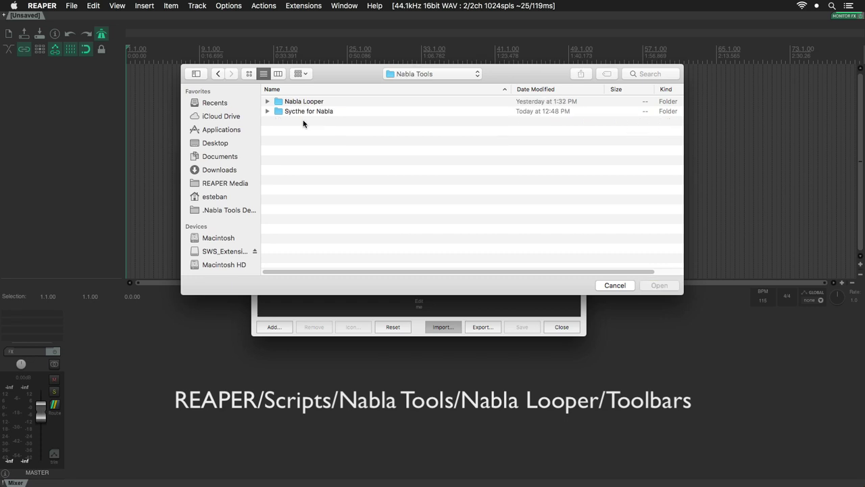
{"action": "left_click", "coordinate": [288, 104]}
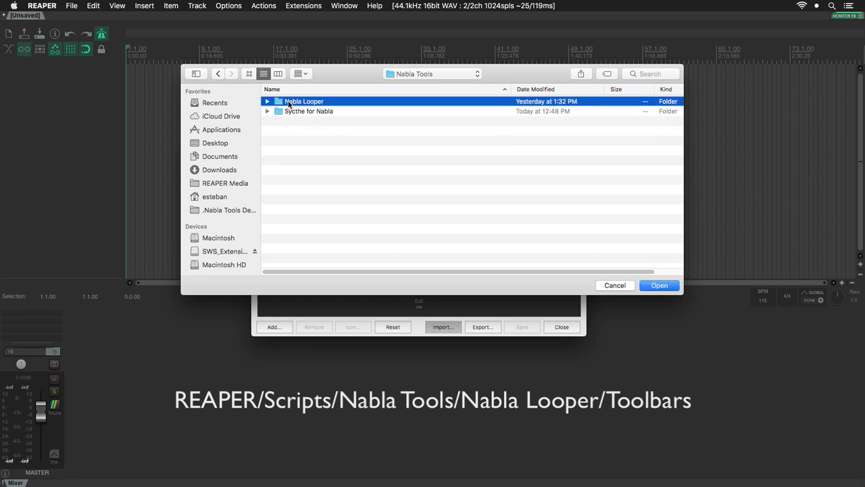
{"action": "double_click", "coordinate": [288, 104]}
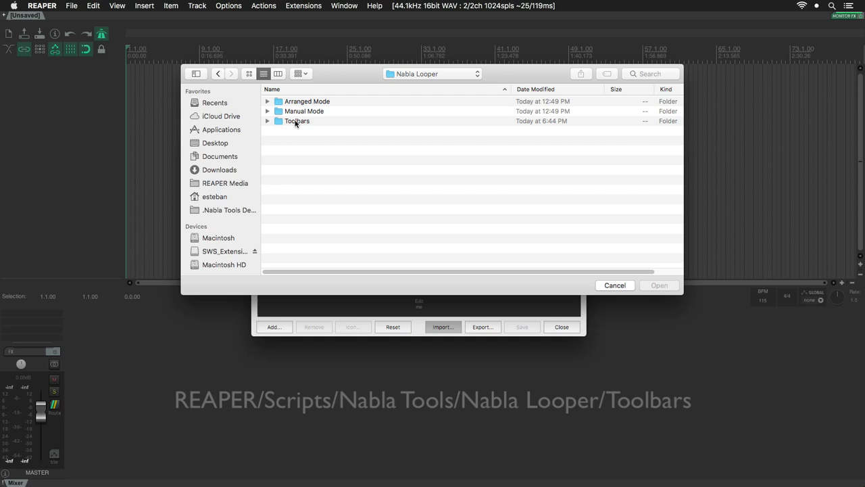
{"action": "left_click", "coordinate": [295, 121]}
{"action": "double_click", "coordinate": [295, 121]}
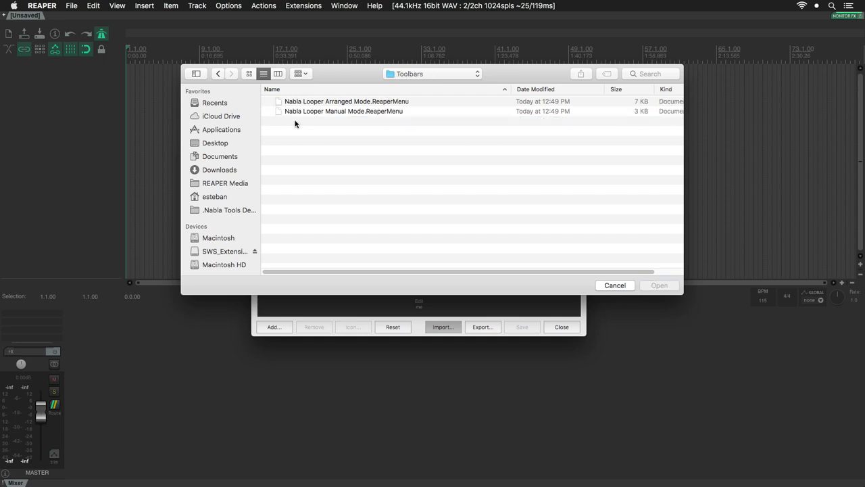
{"action": "left_click", "coordinate": [377, 104]}
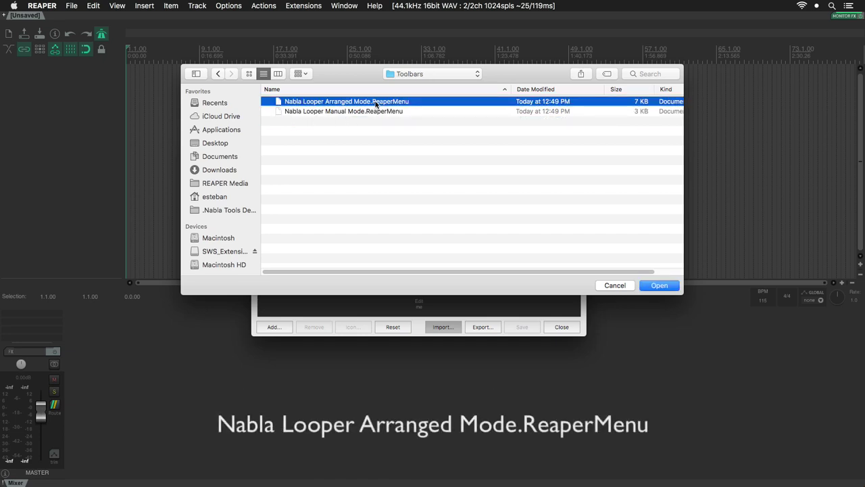
{"action": "left_click", "coordinate": [658, 286]}
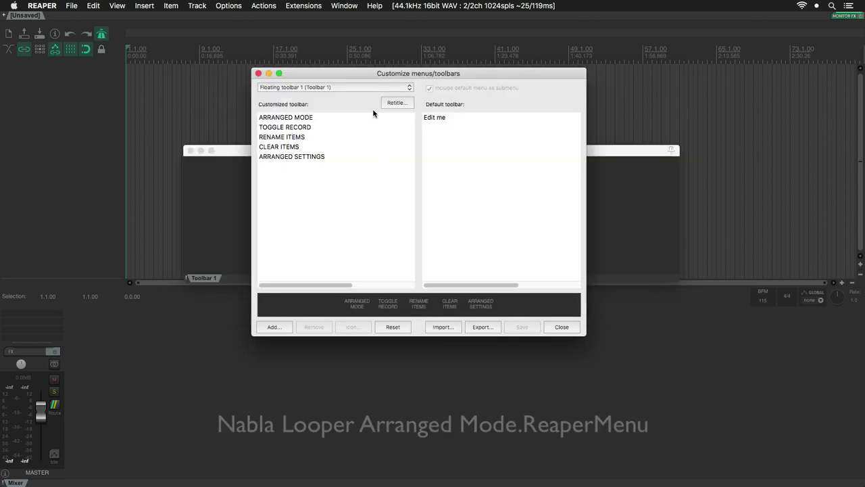
Retitle Floating toolbar 1 as 'Arranged Mode'.
{"action": "left_click", "coordinate": [395, 103]}
{"action": "type", "text": "Arra"}
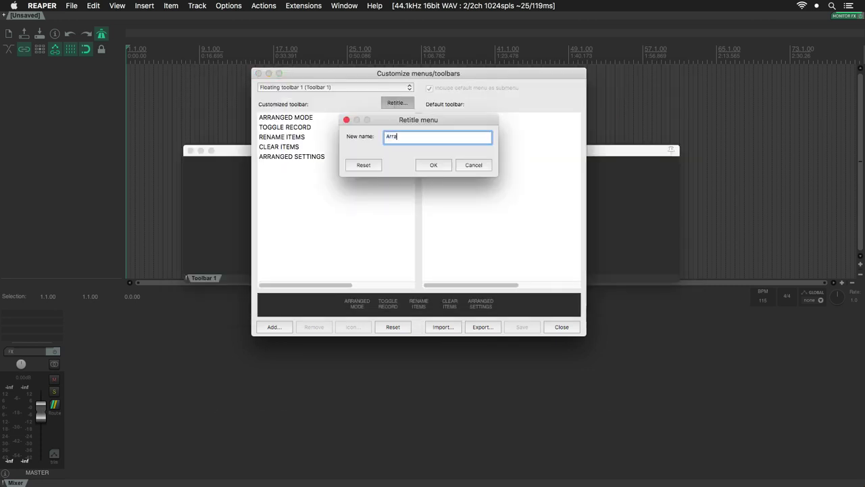
{"action": "type", "text": "nged Mode"}
{"action": "key", "text": "Return"}
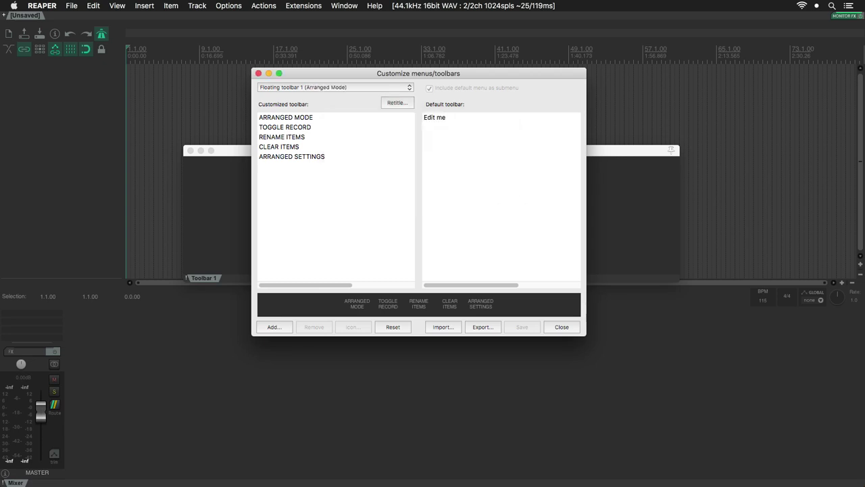
Import Nabla Looper Manual Mode.ReaperMenu into Floating toolbar 2 and retitle it 'Manual Mode'.
{"action": "left_click", "coordinate": [396, 89]}
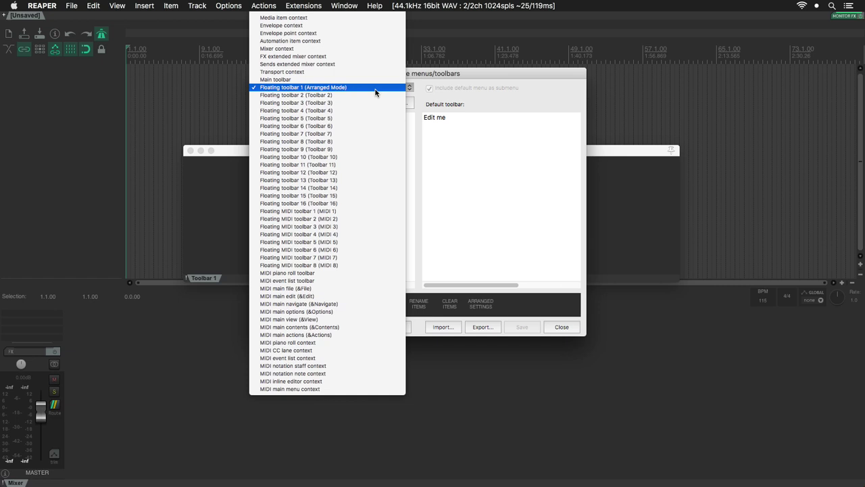
{"action": "left_click", "coordinate": [373, 100]}
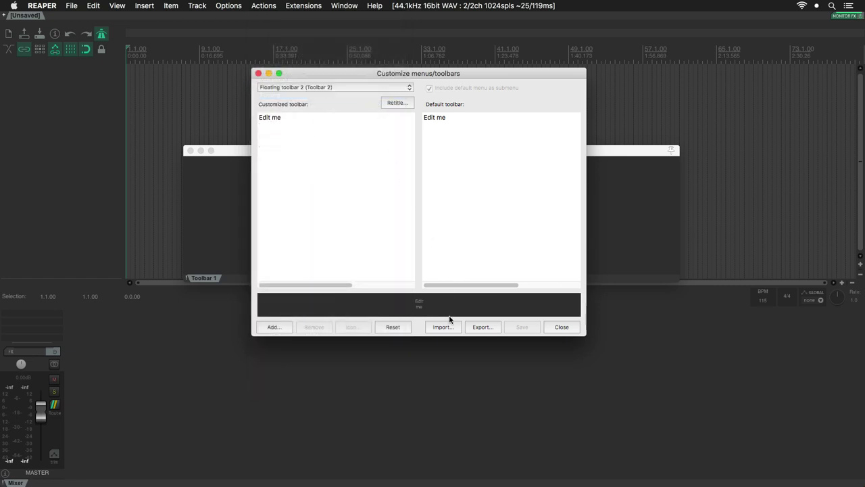
{"action": "left_click", "coordinate": [450, 328]}
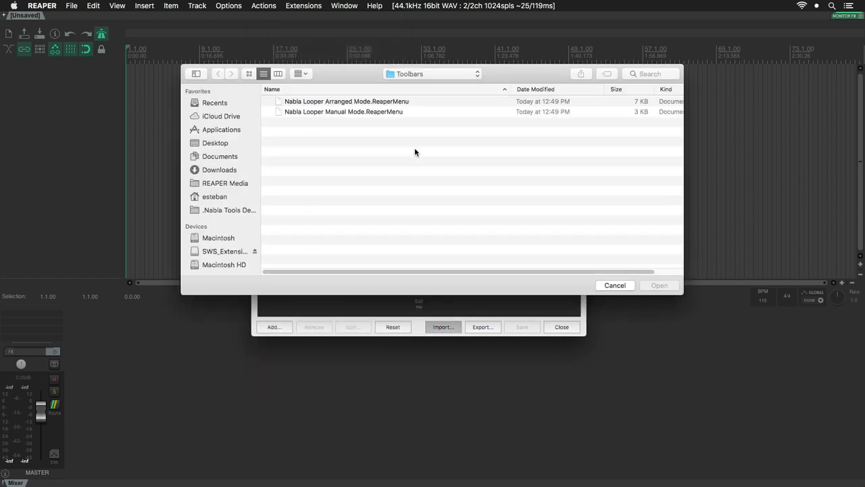
{"action": "left_click", "coordinate": [391, 112]}
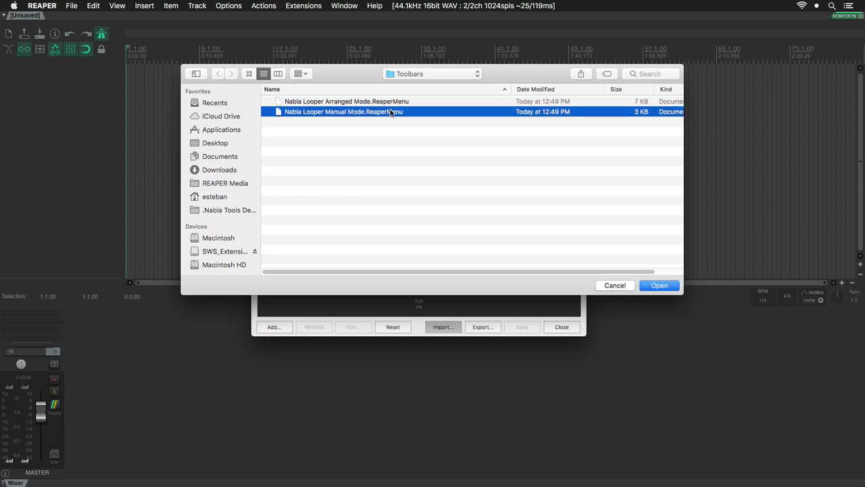
{"action": "left_click", "coordinate": [658, 285]}
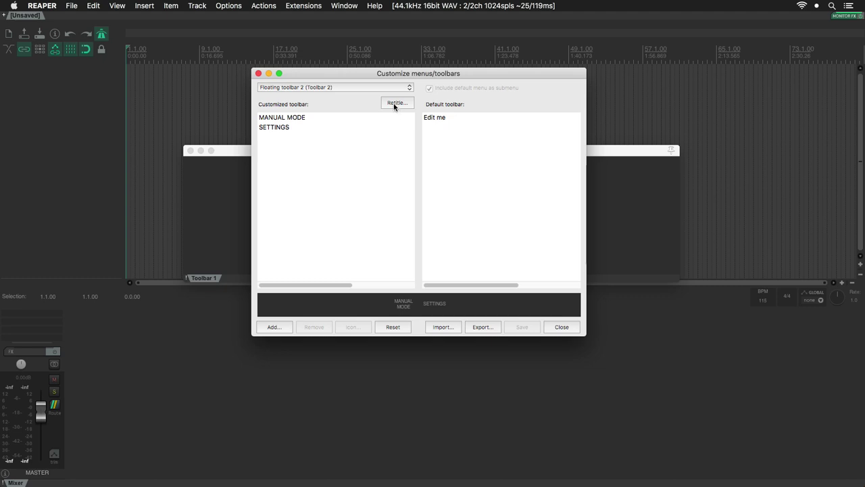
{"action": "left_click", "coordinate": [395, 104]}
{"action": "type", "text": "Man"}
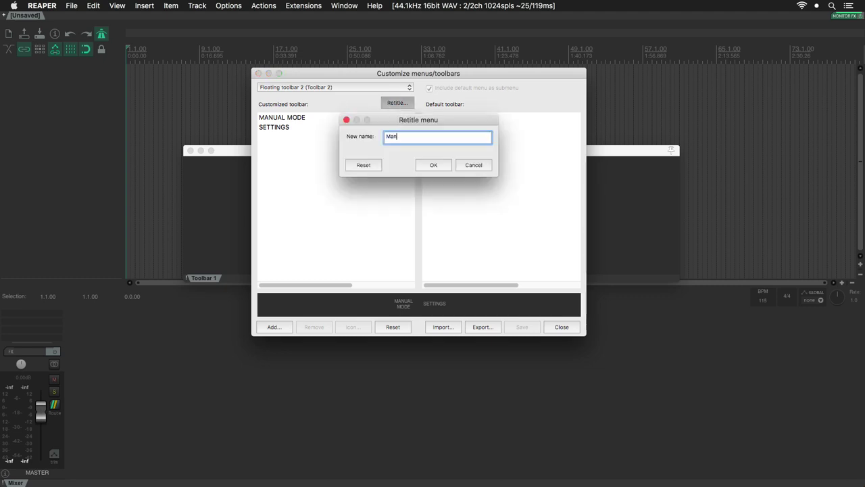
{"action": "type", "text": "ual Mode"}
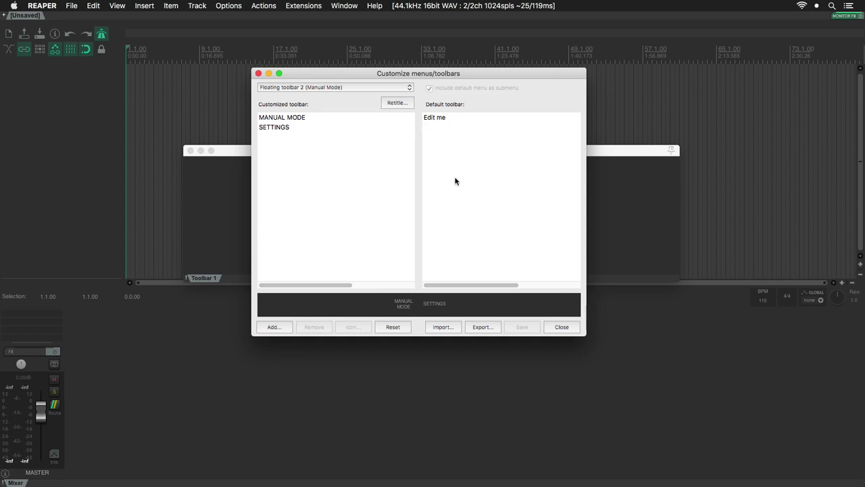
Close toolbar customization and position the docked toolbar at the top of the main window.
{"action": "left_click", "coordinate": [560, 327]}
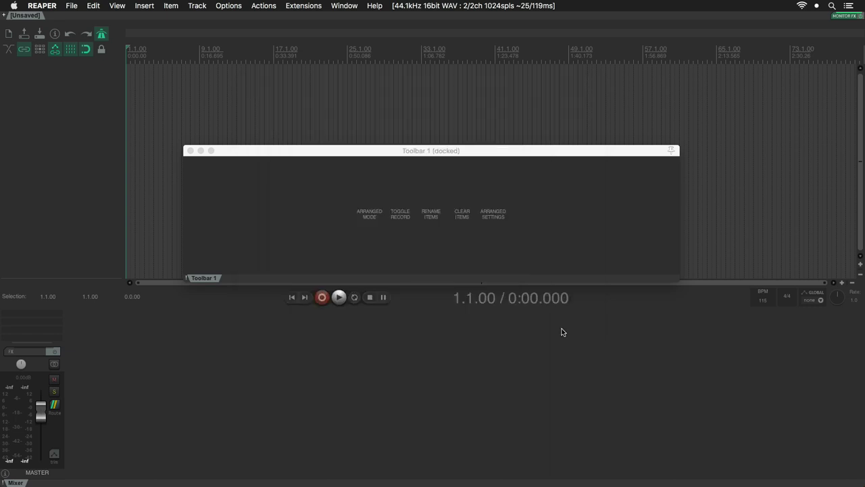
{"action": "right_click", "coordinate": [325, 222]}
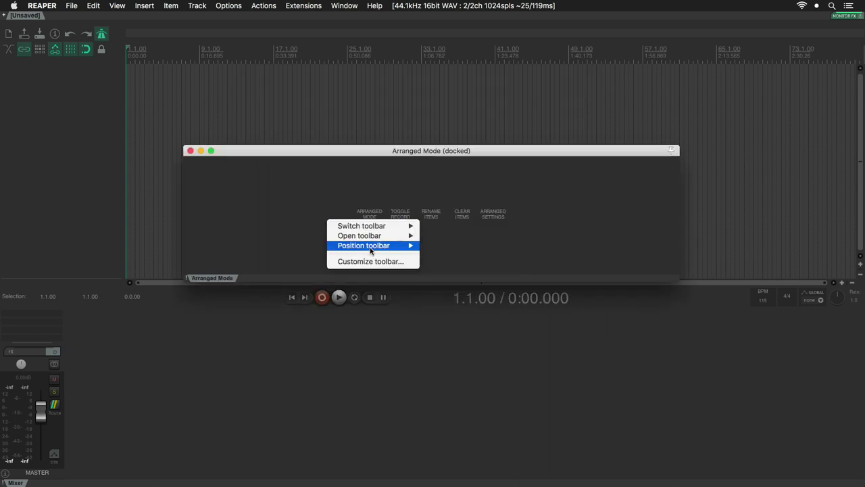
{"action": "mouse_move", "coordinate": [372, 247]}
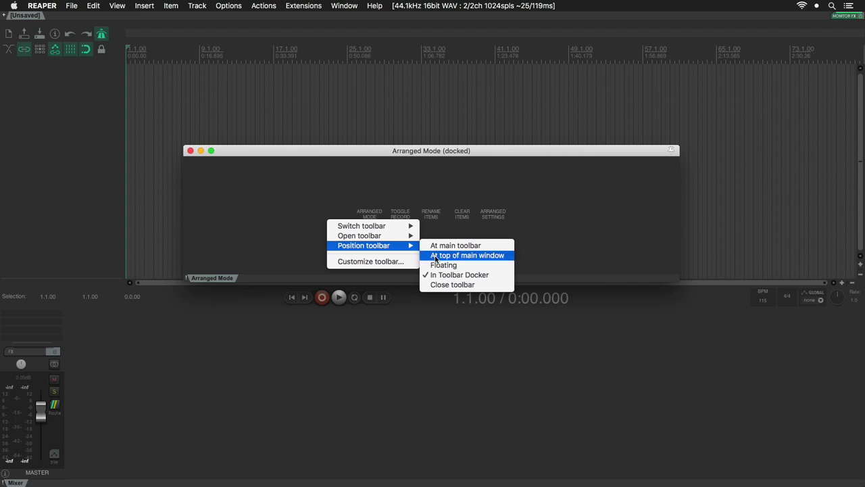
{"action": "left_click", "coordinate": [435, 258]}
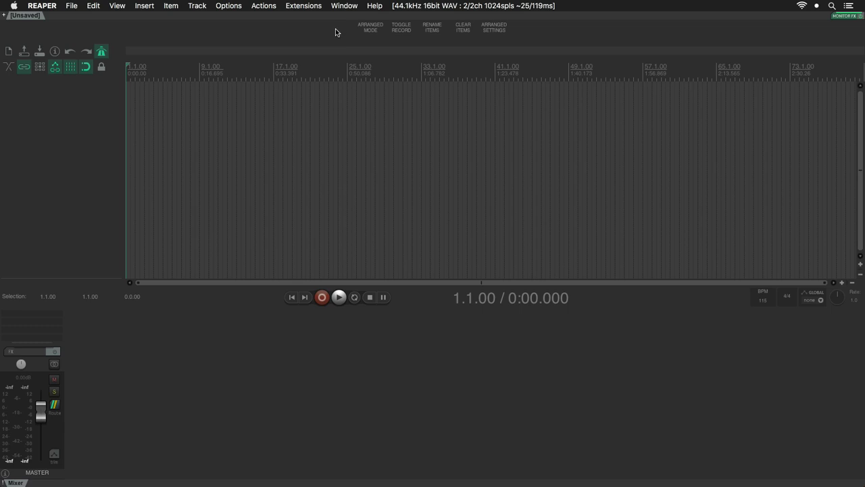
Switch the top toolbar to show the Nabla Looper Arranged Mode toolbar.
{"action": "right_click", "coordinate": [335, 32]}
{"action": "mouse_move", "coordinate": [394, 37]}
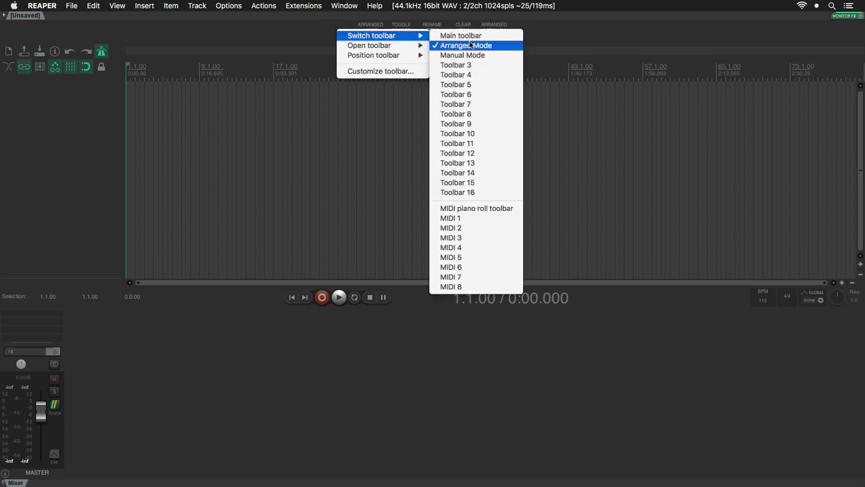
{"action": "left_click", "coordinate": [464, 56]}
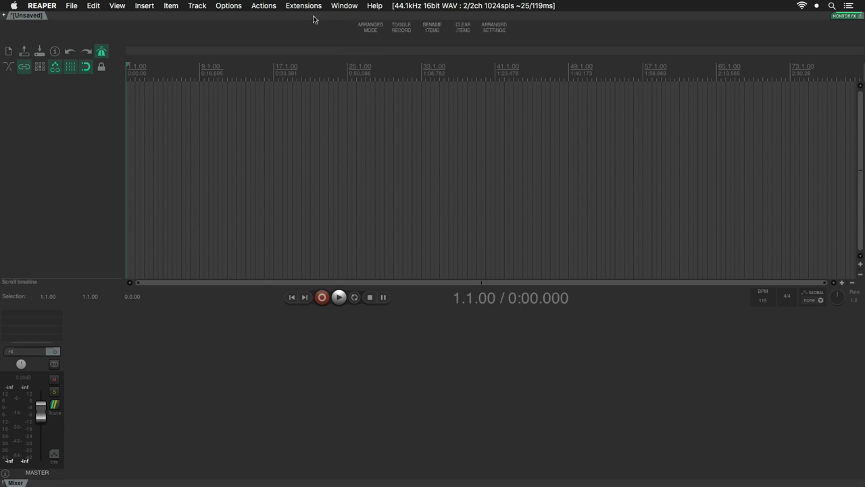
Filter the action list for nabla looper, bind A to Arranged Settings, and test it.
{"action": "left_click", "coordinate": [265, 6]}
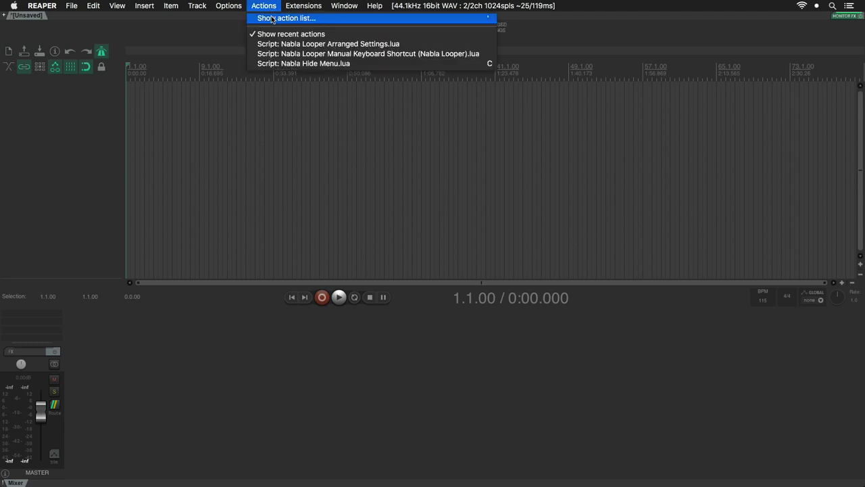
{"action": "left_click", "coordinate": [272, 18]}
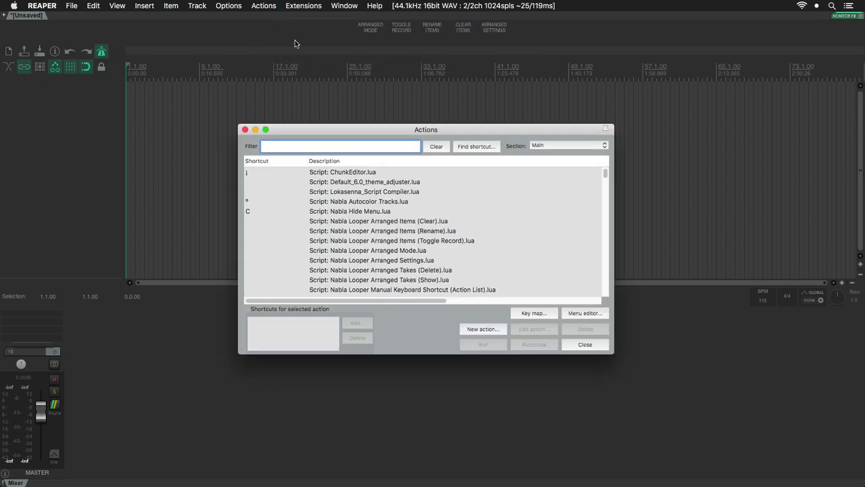
{"action": "type", "text": "rabla loo"}
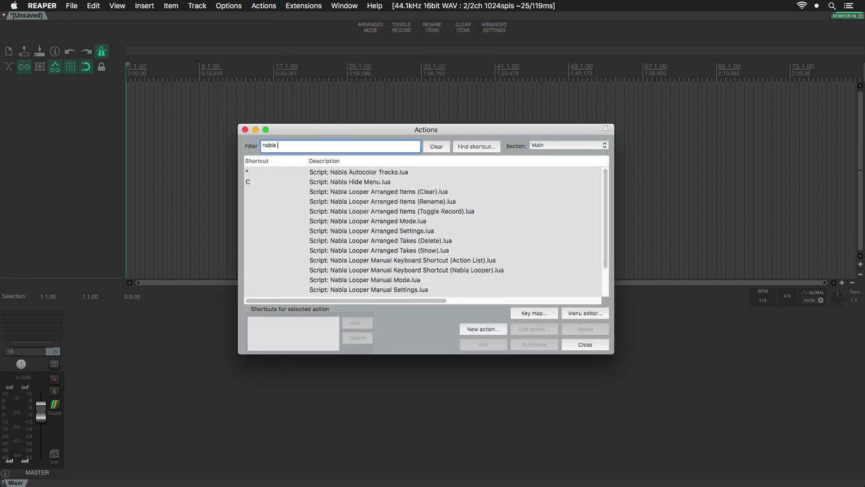
{"action": "type", "text": "per"}
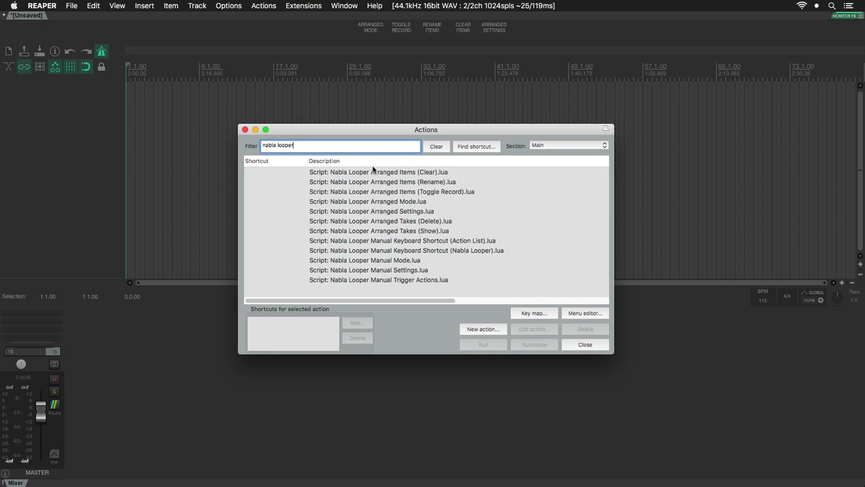
{"action": "left_click", "coordinate": [371, 211]}
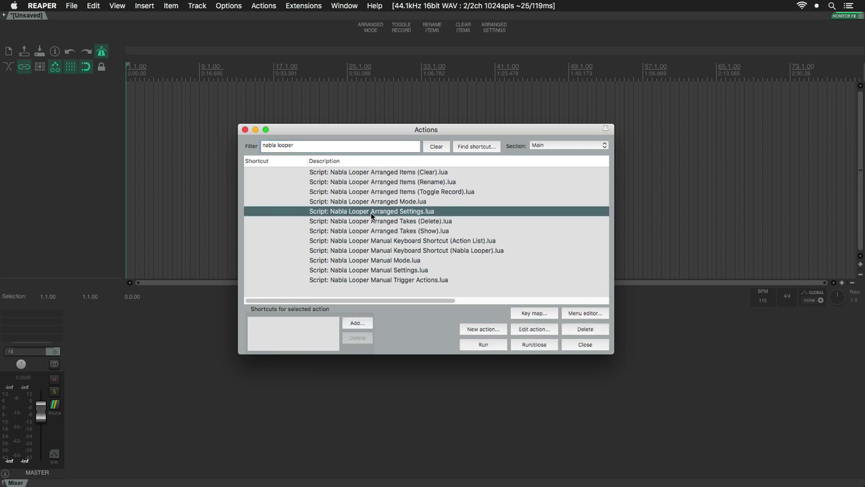
{"action": "left_click", "coordinate": [368, 326]}
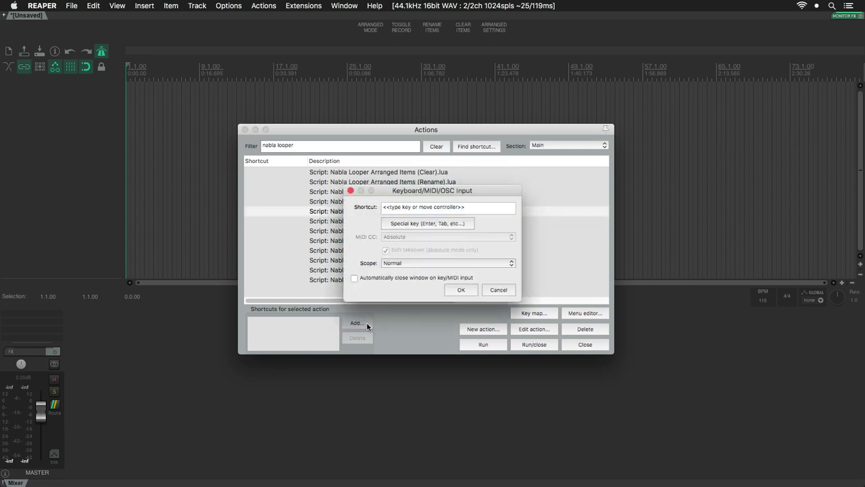
{"action": "key", "text": "a"}
{"action": "left_click", "coordinate": [460, 290]}
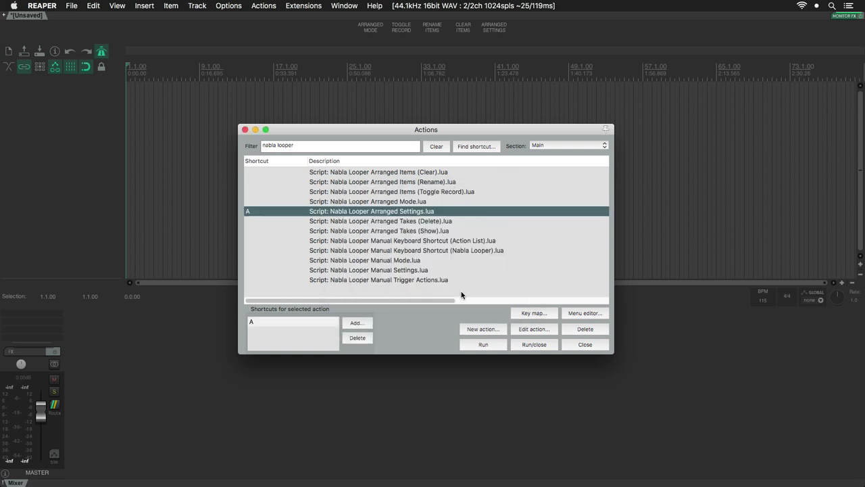
{"action": "left_click", "coordinate": [416, 116]}
{"action": "key", "text": "a"}
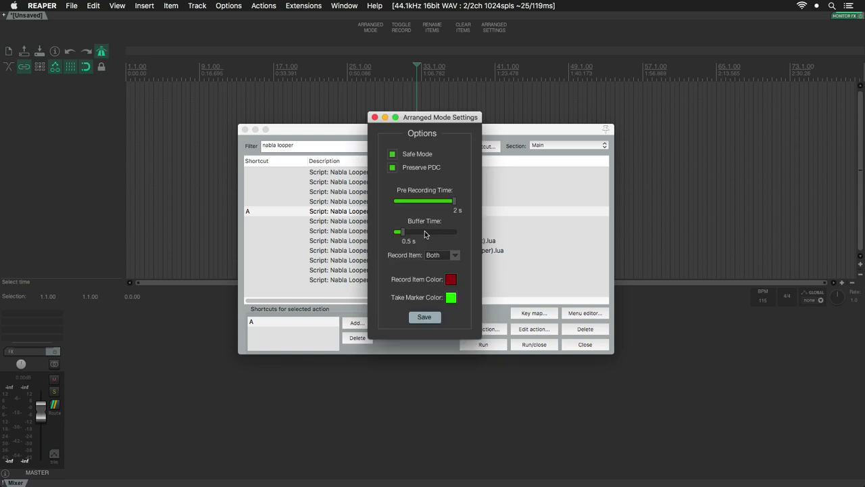
{"action": "left_click", "coordinate": [375, 117]}
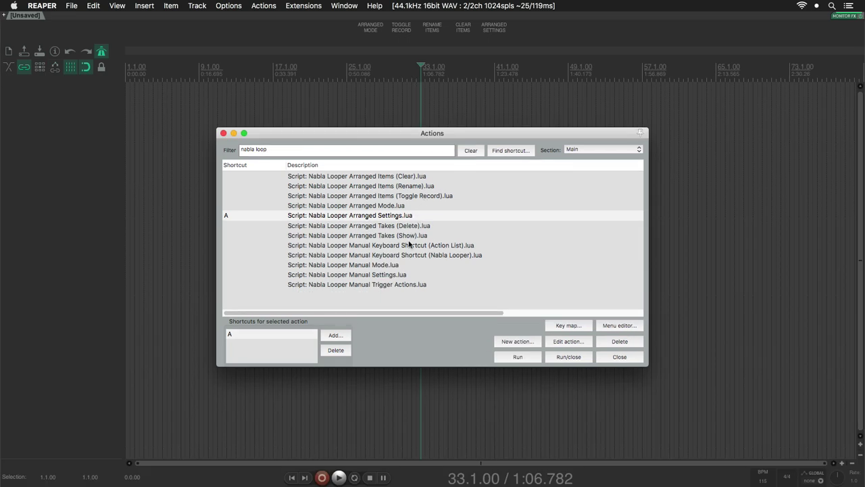
Bind Q to Nabla Looper Manual Mode and MIDI Chan 1 CC 64 to Manual Trigger Actions.
{"action": "left_click", "coordinate": [397, 265]}
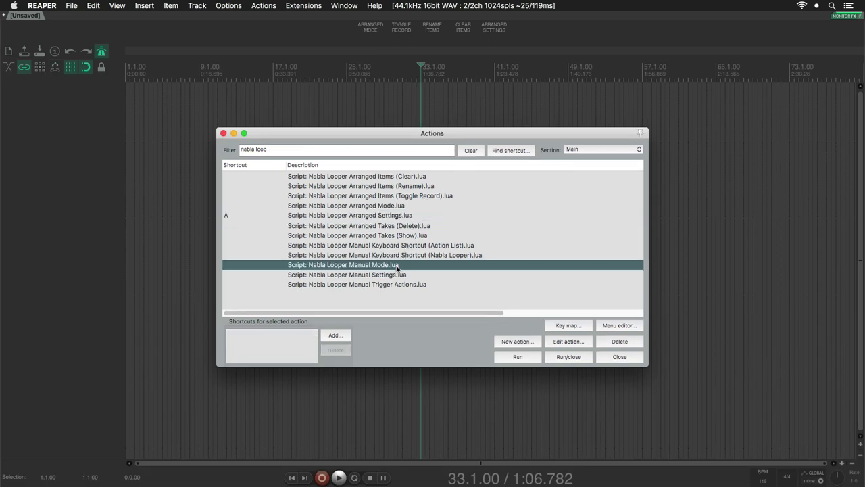
{"action": "left_click", "coordinate": [334, 336]}
{"action": "key", "text": "q"}
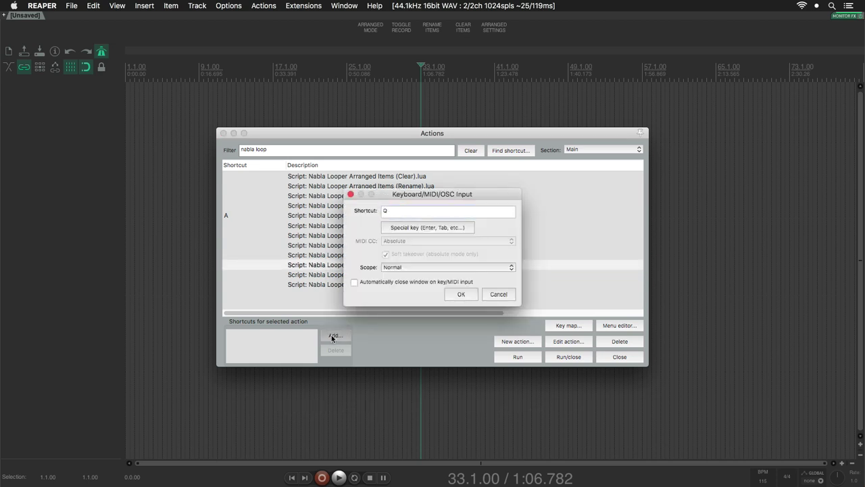
{"action": "left_click", "coordinate": [459, 295]}
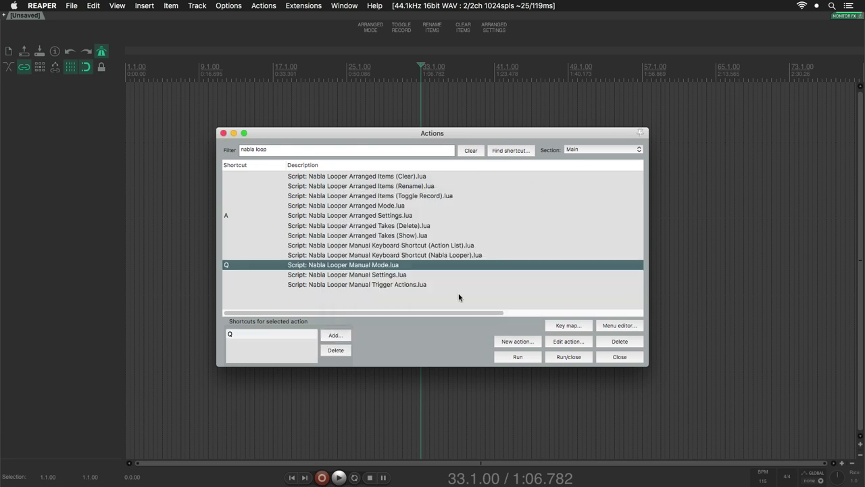
{"action": "left_click", "coordinate": [392, 284]}
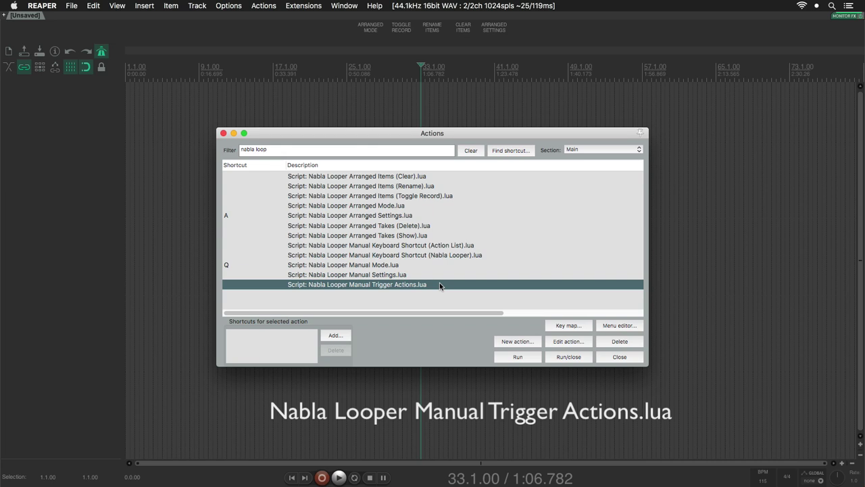
{"action": "left_click", "coordinate": [334, 335]}
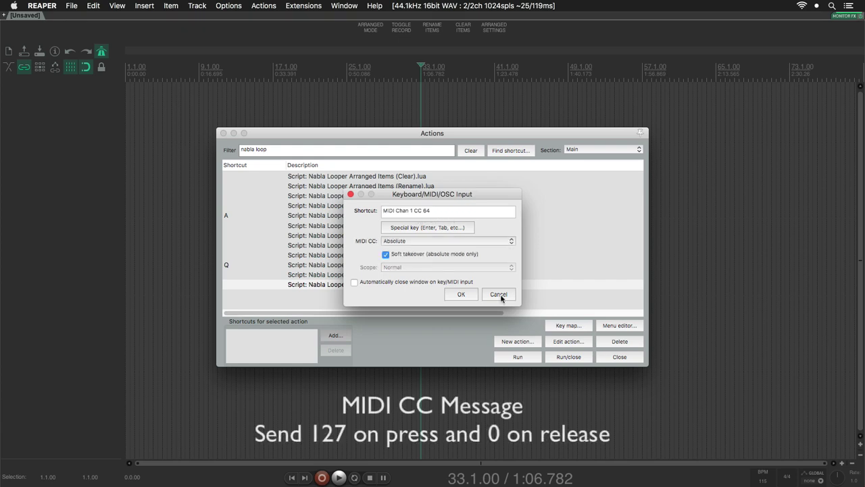
{"action": "left_click", "coordinate": [460, 295]}
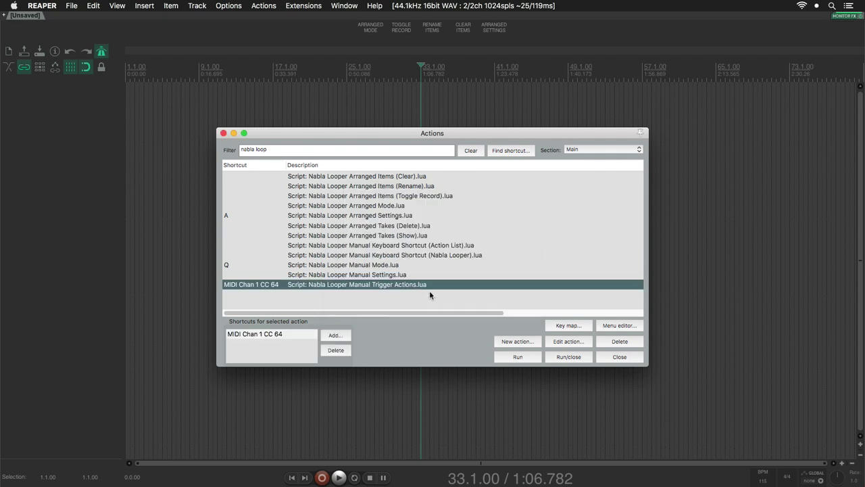
Run the Keyboard Shortcut (Nabla Looper) script and acknowledge its shortcut message.
{"action": "left_click", "coordinate": [423, 255]}
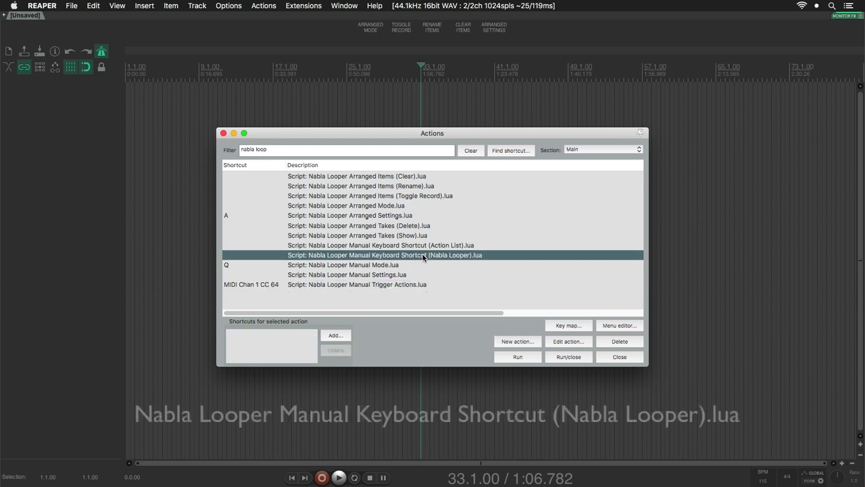
{"action": "left_click", "coordinate": [515, 356]}
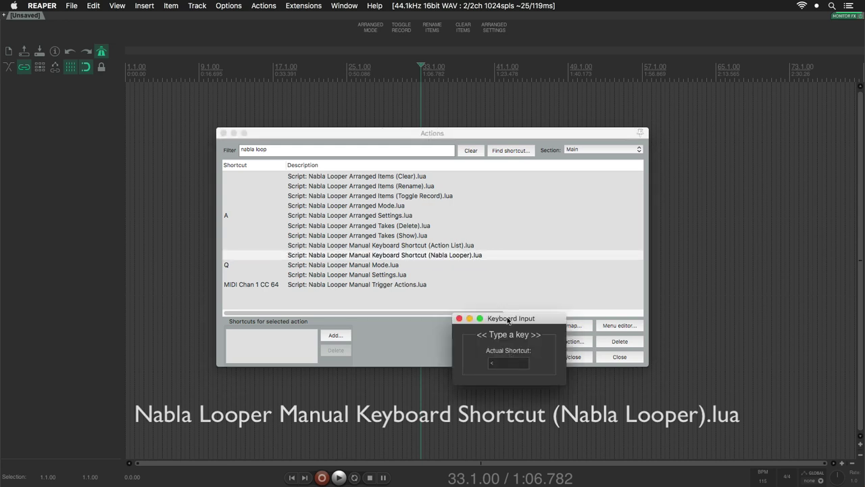
{"action": "left_click_drag", "start_coordinate": [509, 320], "coordinate": [446, 231]}
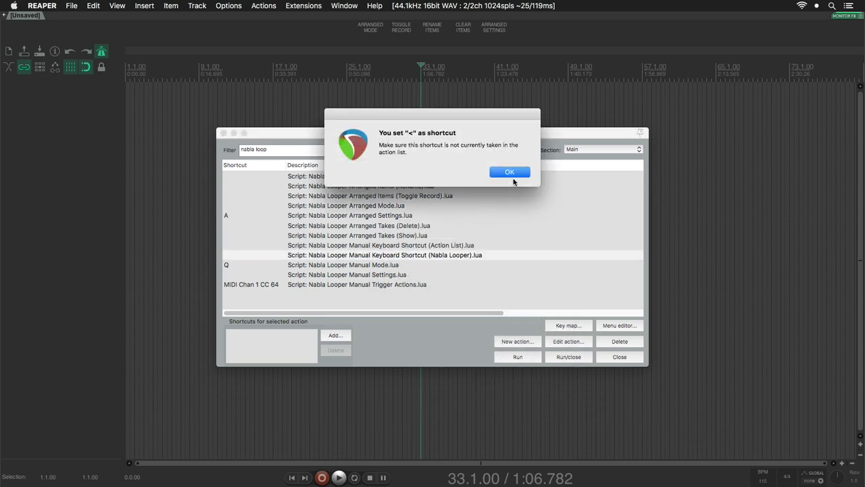
{"action": "left_click", "coordinate": [509, 173]}
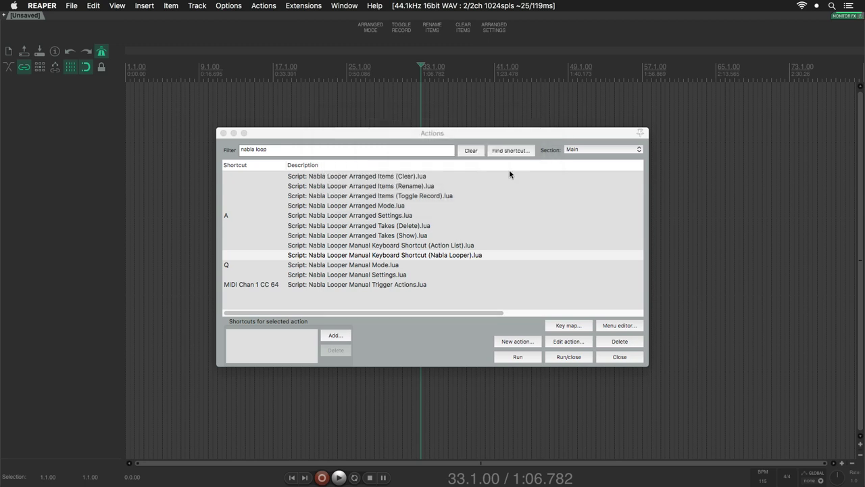
Assign < to the Manual Keyboard Shortcut (Action List) script, then select Manual Trigger Actions.
{"action": "left_click", "coordinate": [456, 245]}
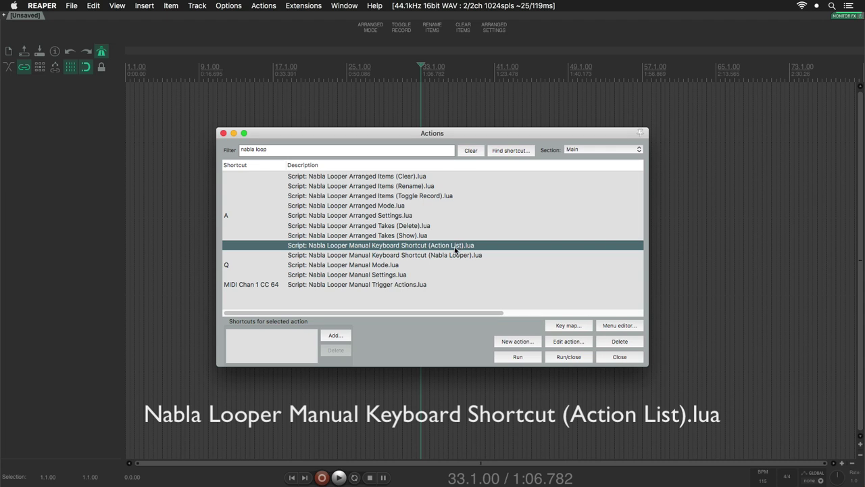
{"action": "left_click", "coordinate": [334, 336]}
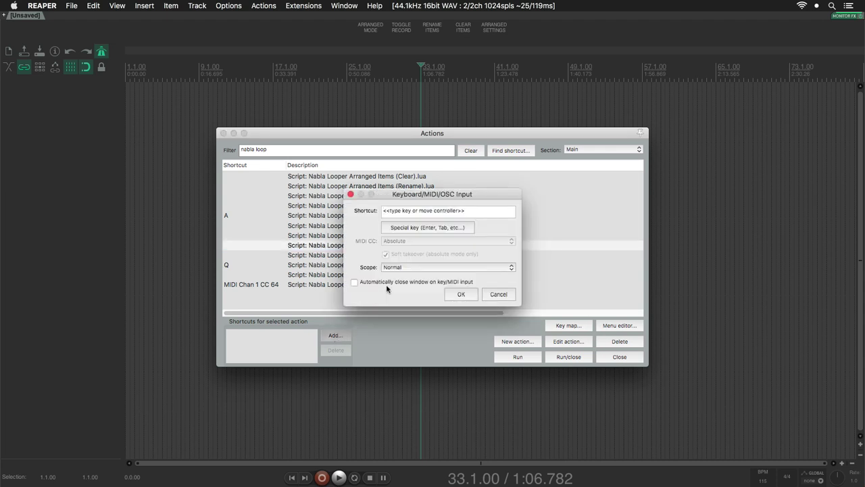
{"action": "key", "text": "shift+comma"}
{"action": "left_click", "coordinate": [462, 295]}
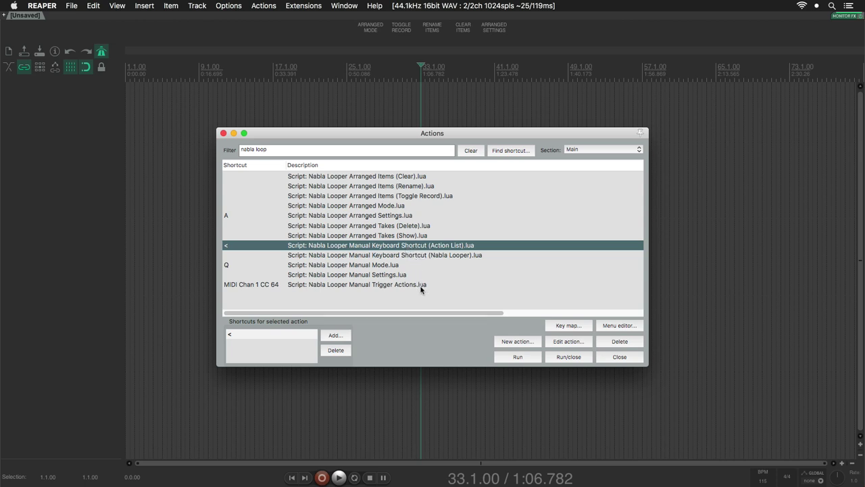
{"action": "left_click", "coordinate": [420, 287]}
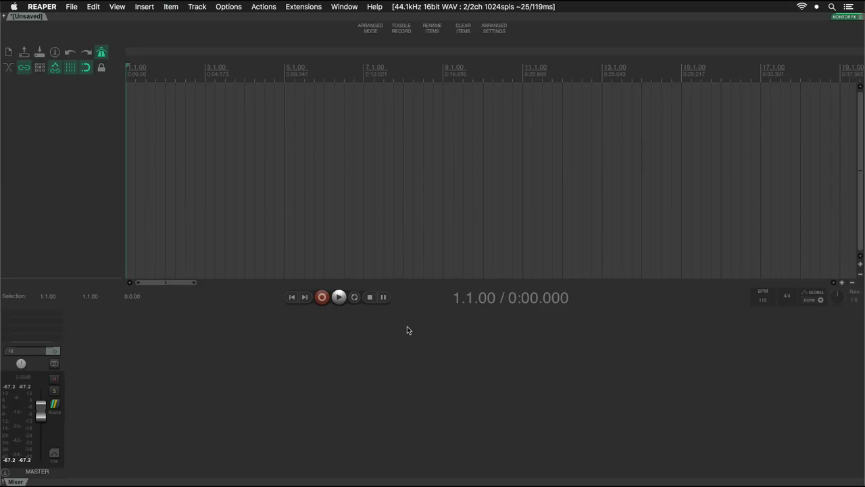
Hide the mixer and turn off the grid lines in the arrange view.
{"action": "key", "text": "super+m"}
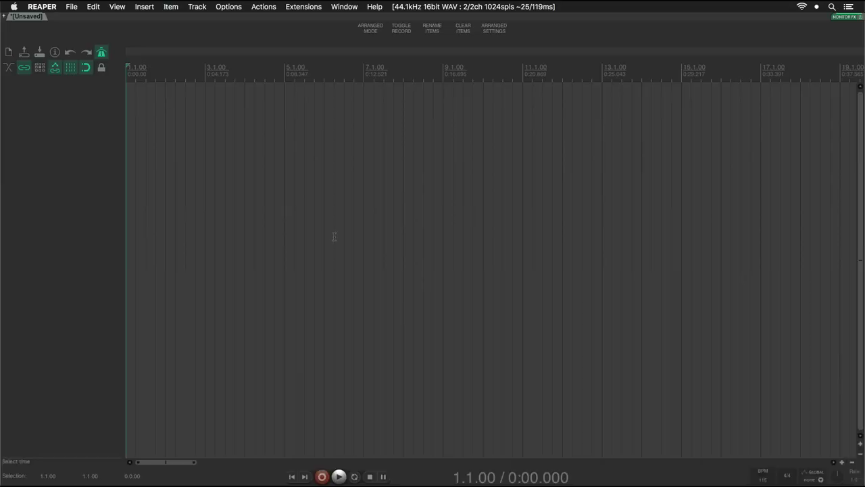
{"action": "scroll", "coordinate": [333, 236], "scroll_direction": "up", "scroll_amount": 3}
{"action": "key", "text": "g"}
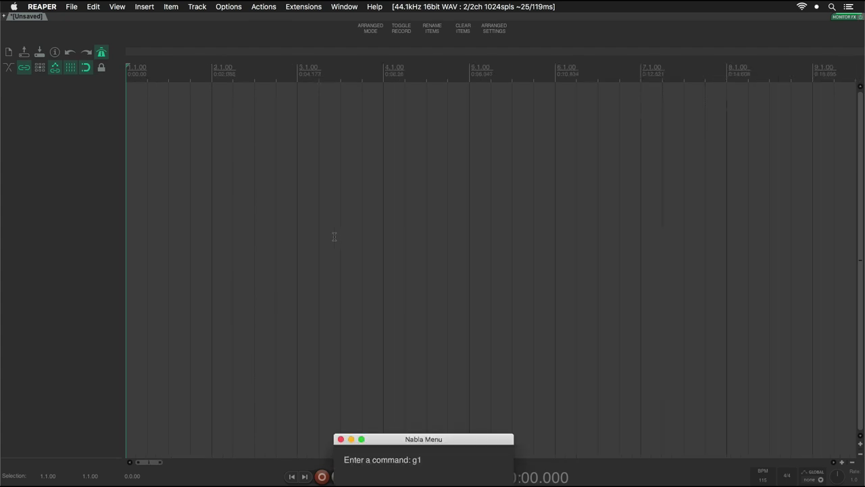
Insert a new track and name it 'Track 1'.
{"action": "double_click", "coordinate": [88, 175]}
{"action": "double_click", "coordinate": [60, 91]}
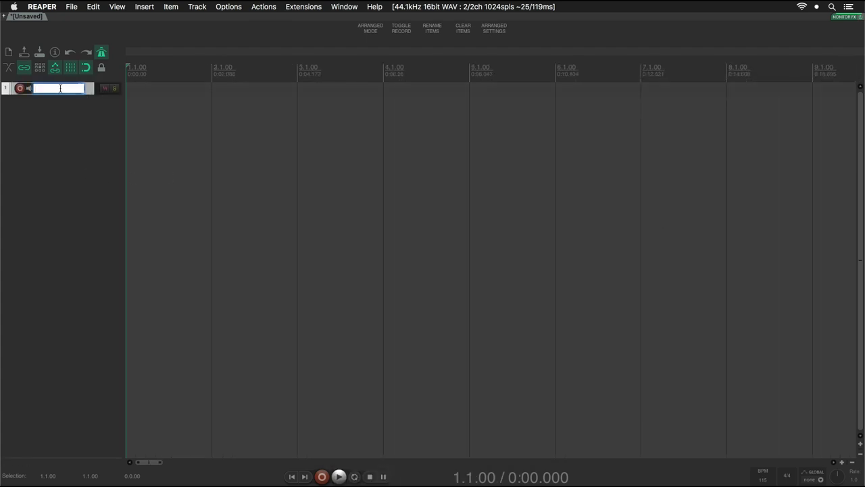
{"action": "type", "text": "Track 1"}
{"action": "key", "text": "Return"}
Expand Track 1, colour it green, and draw a new item from bar 3 to bar 5.
{"action": "key", "text": "z"}
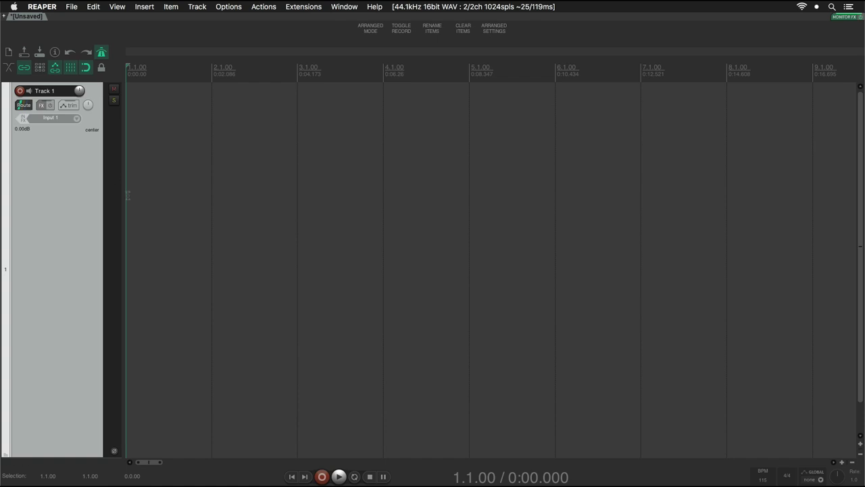
{"action": "key", "text": "c"}
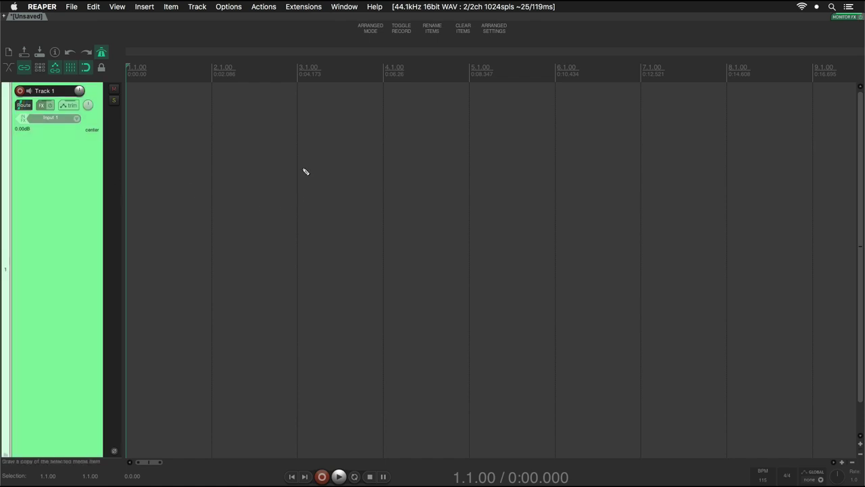
{"action": "left_click_drag", "start_coordinate": [306, 172], "coordinate": [423, 196]}
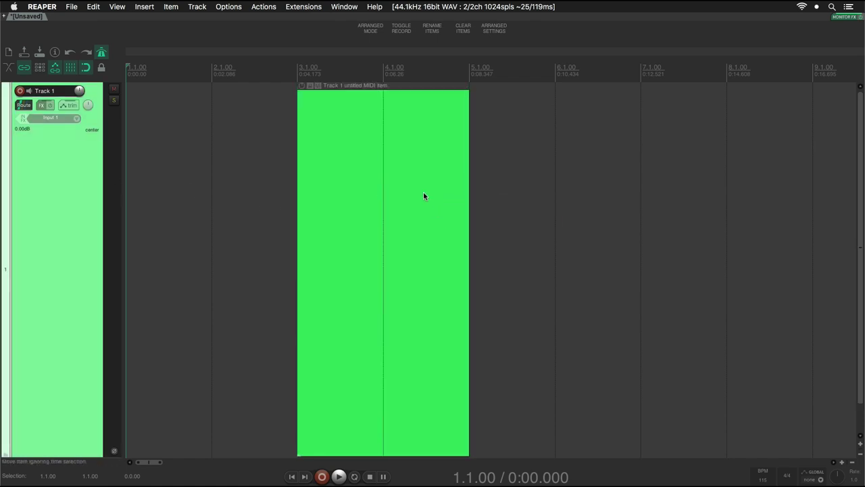
{"action": "left_click", "coordinate": [367, 138]}
Name the item 'Loop 1' from the rename presets and mark it as the record item.
{"action": "left_click", "coordinate": [432, 29]}
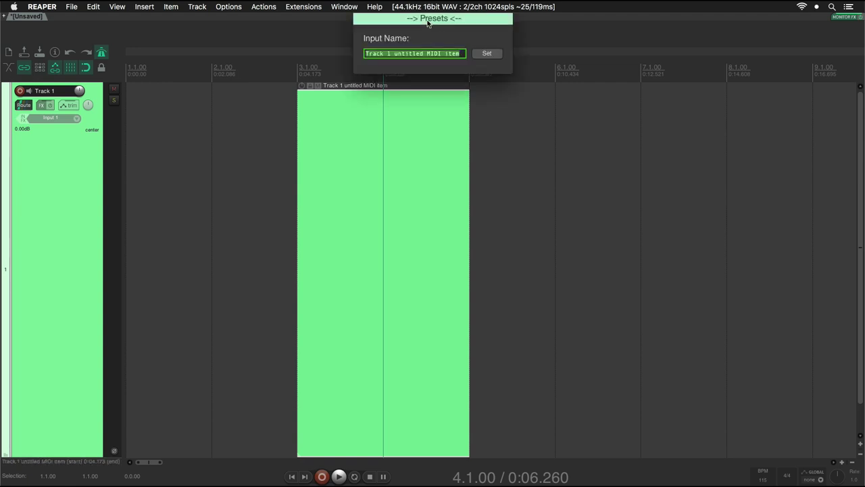
{"action": "left_click", "coordinate": [427, 23]}
{"action": "mouse_move", "coordinate": [379, 31]}
{"action": "left_click", "coordinate": [429, 32]}
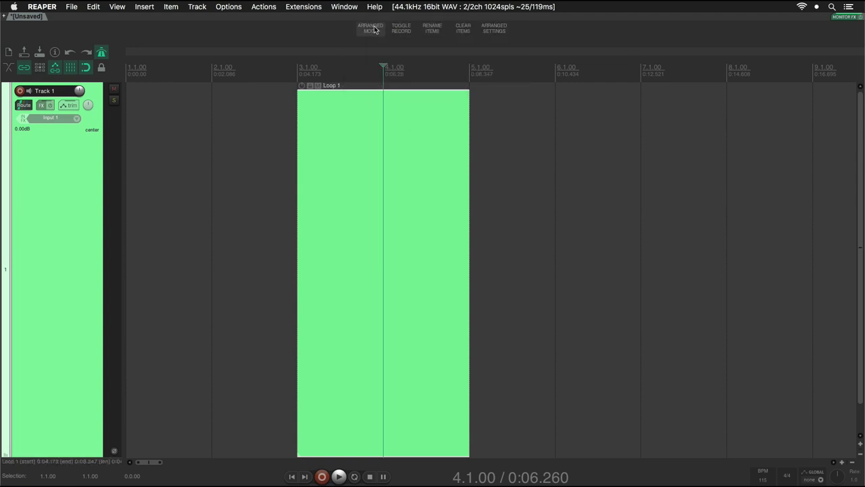
{"action": "left_click", "coordinate": [401, 29]}
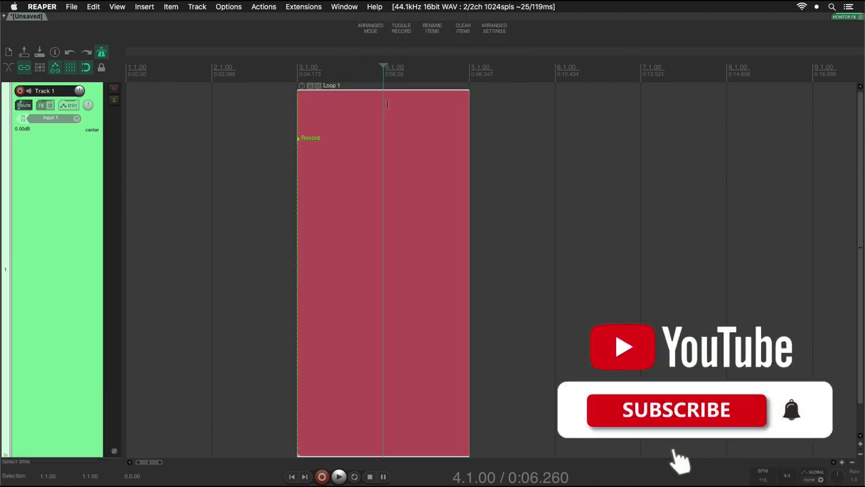
Duplicate it right after itself as a plain Loop 1 loop item, then return to project start.
{"action": "left_click", "coordinate": [371, 160]}
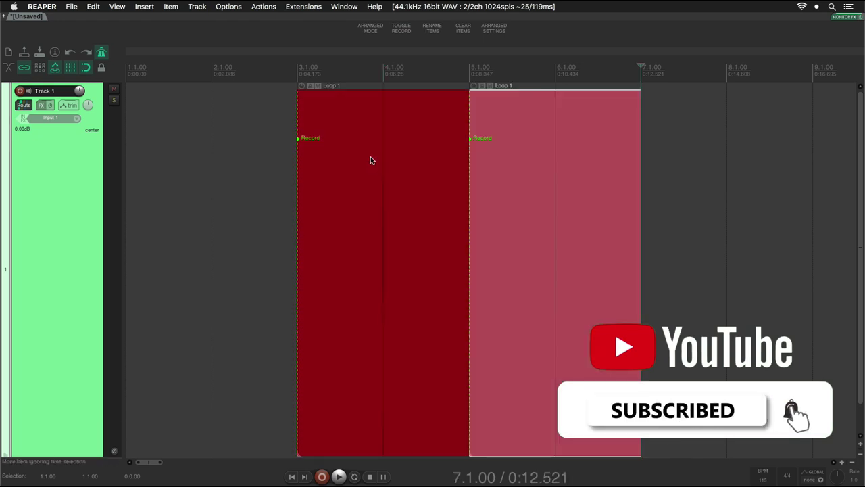
{"action": "left_click", "coordinate": [404, 32]}
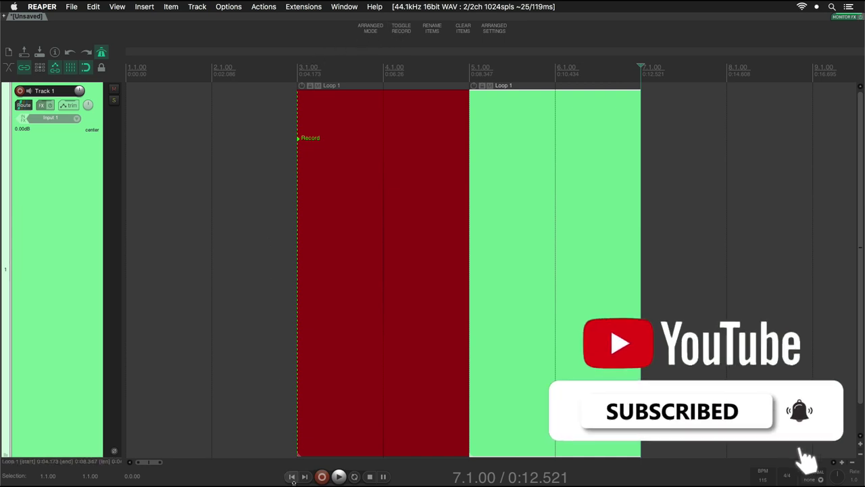
{"action": "key", "text": "Home"}
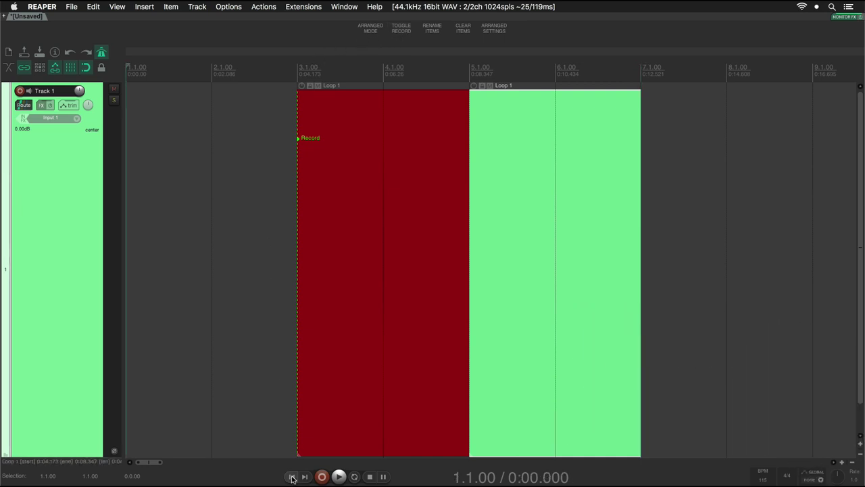
Enable Arranged mode with the ARRANGED MODE toolbar button, starting playback from the project start.
{"action": "left_click", "coordinate": [371, 30]}
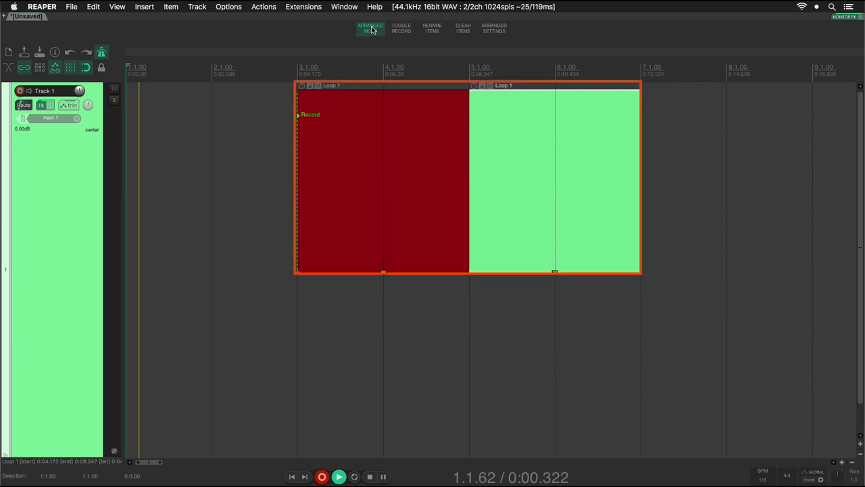
Toggle Arranged mode off and back on, showing its 2 s pre-recording and 0.5 s buffer settings.
{"action": "left_click", "coordinate": [371, 30]}
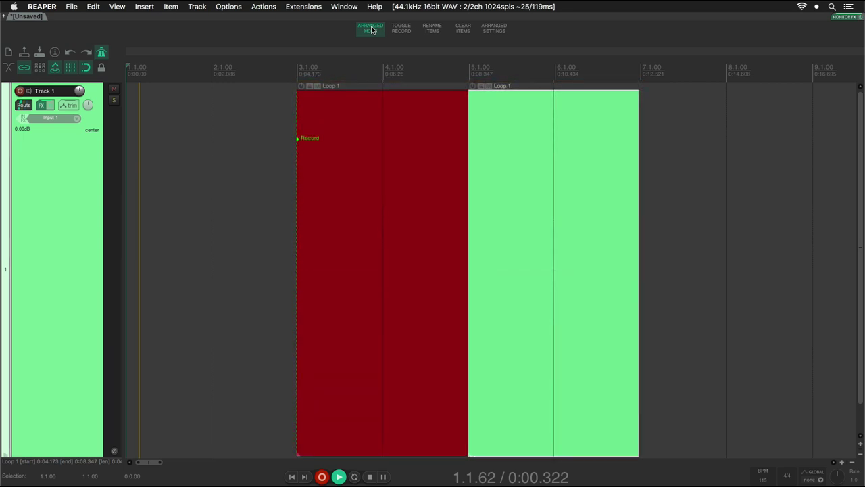
{"action": "left_click", "coordinate": [371, 29]}
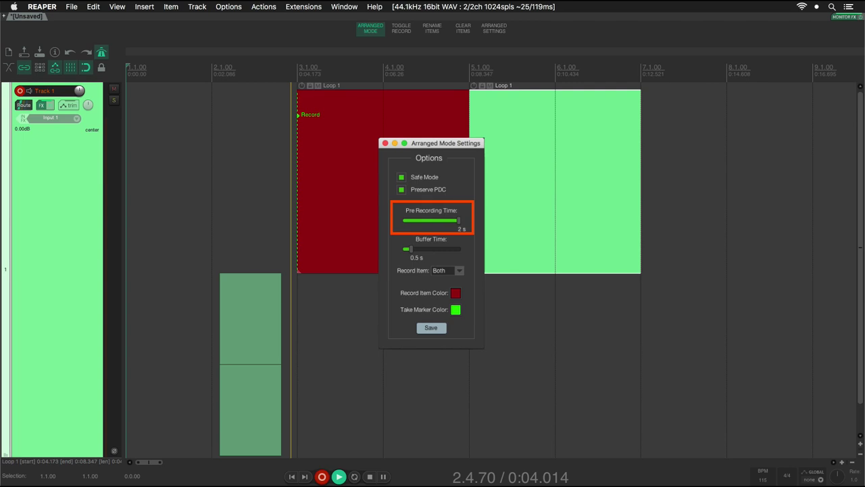
Close Arranged settings, then record-arm Track 1 with input monitoring so Loop 1 records up to take 3.
{"action": "key", "text": "Escape"}
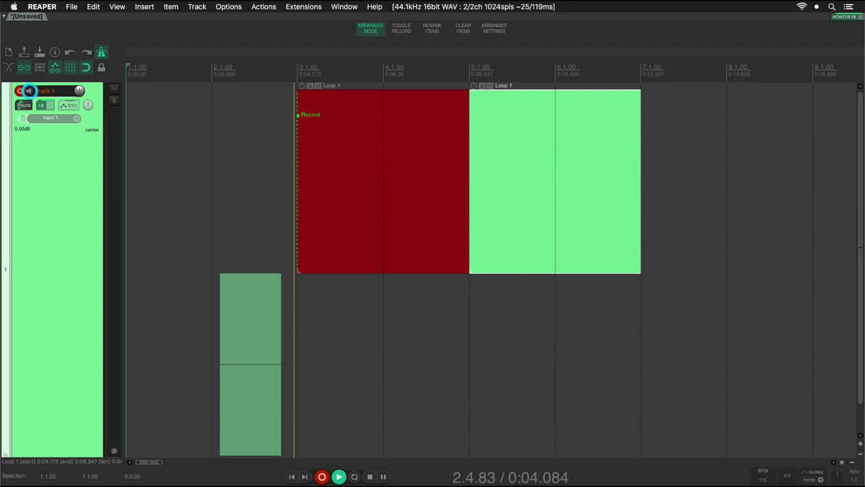
{"action": "left_click", "coordinate": [29, 90]}
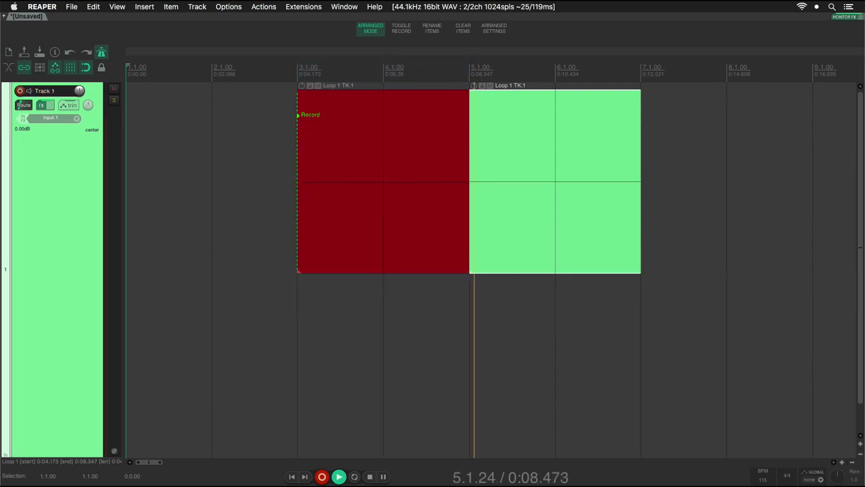
{"action": "left_click", "coordinate": [20, 91]}
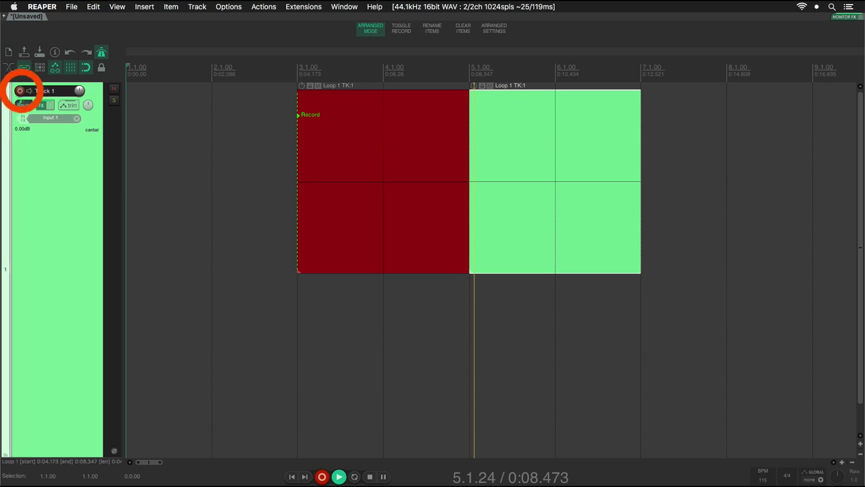
{"action": "left_click", "coordinate": [29, 90]}
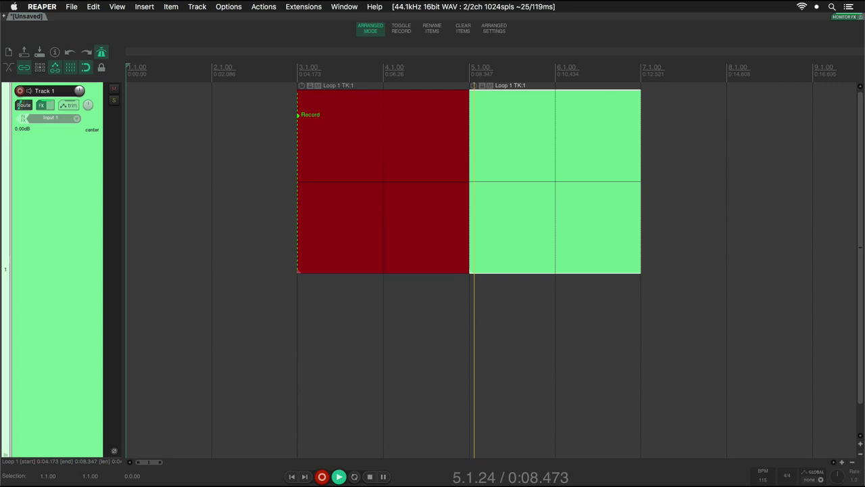
Open Track 1's FX chain and re-enable Arranged mode to record Loop 1 take 4.
{"action": "left_click", "coordinate": [41, 106]}
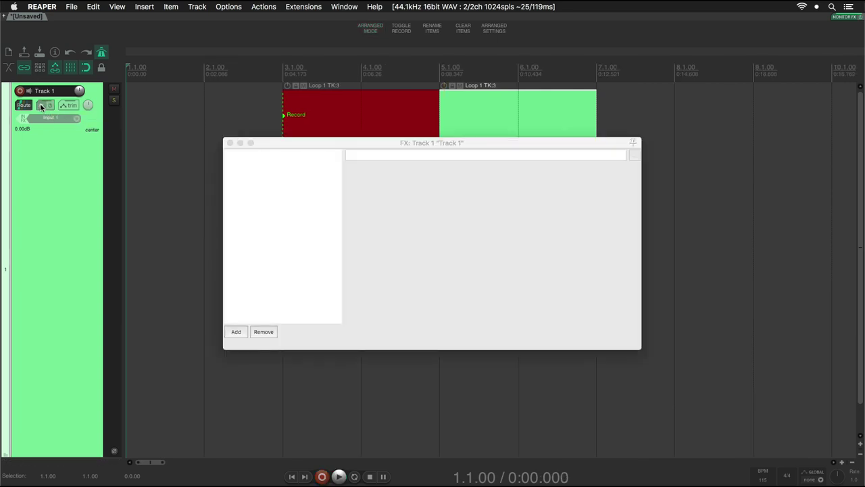
{"action": "left_click", "coordinate": [369, 28]}
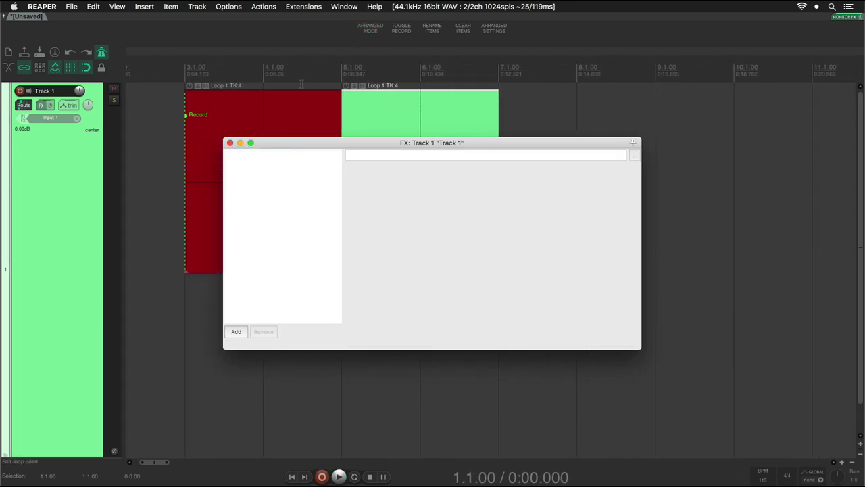
Close the empty FX: Track 1 window.
{"action": "left_click", "coordinate": [230, 143]}
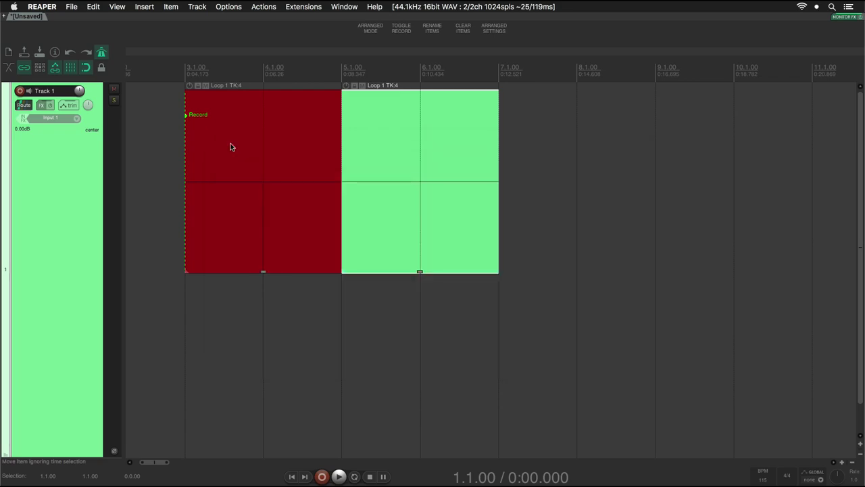